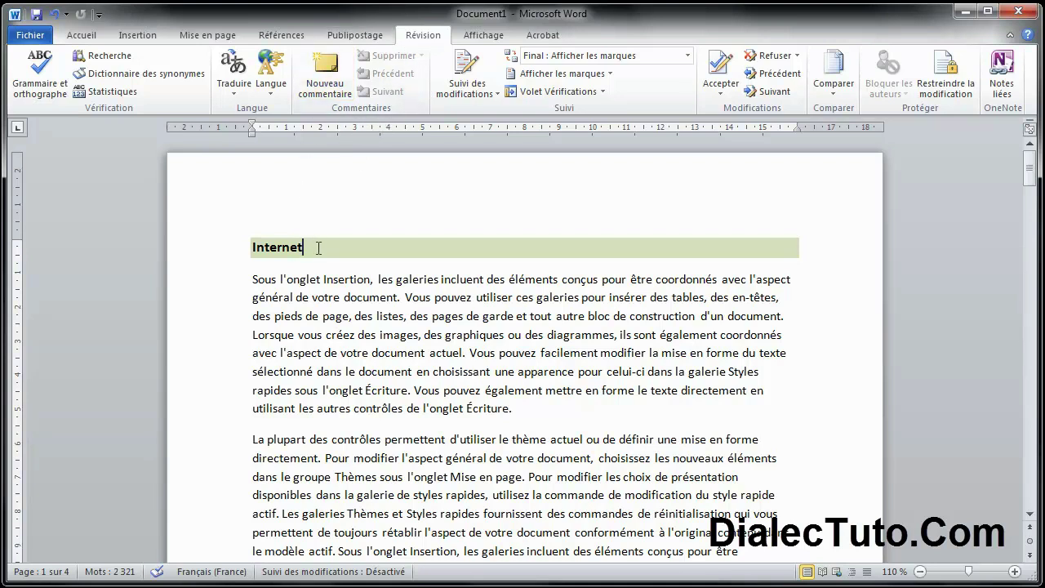
Attach the comment "Modification du titre" to the heading "Internet".
drag(319, 247, 253, 253)
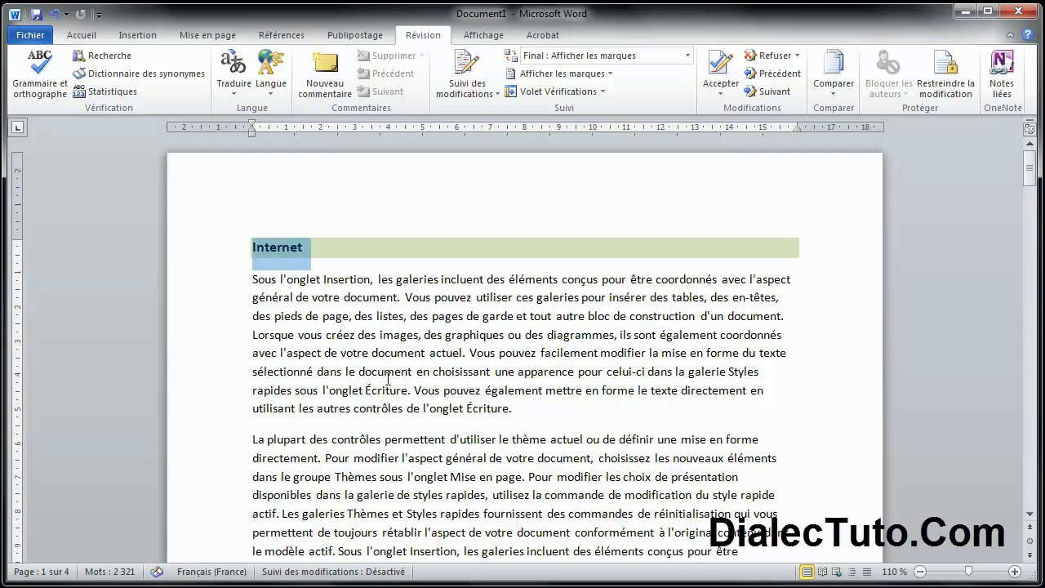
click(303, 250)
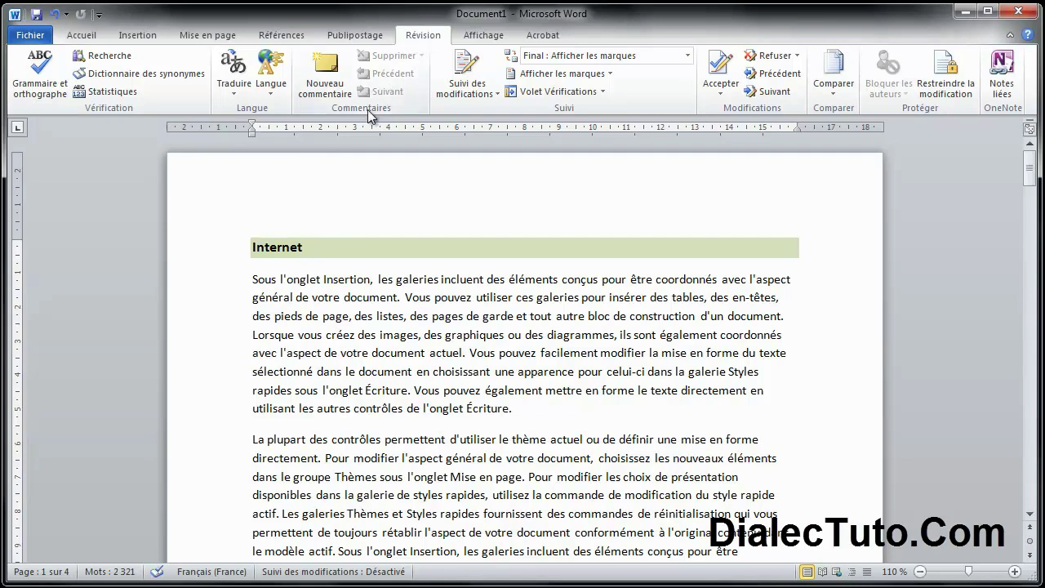
click(331, 82)
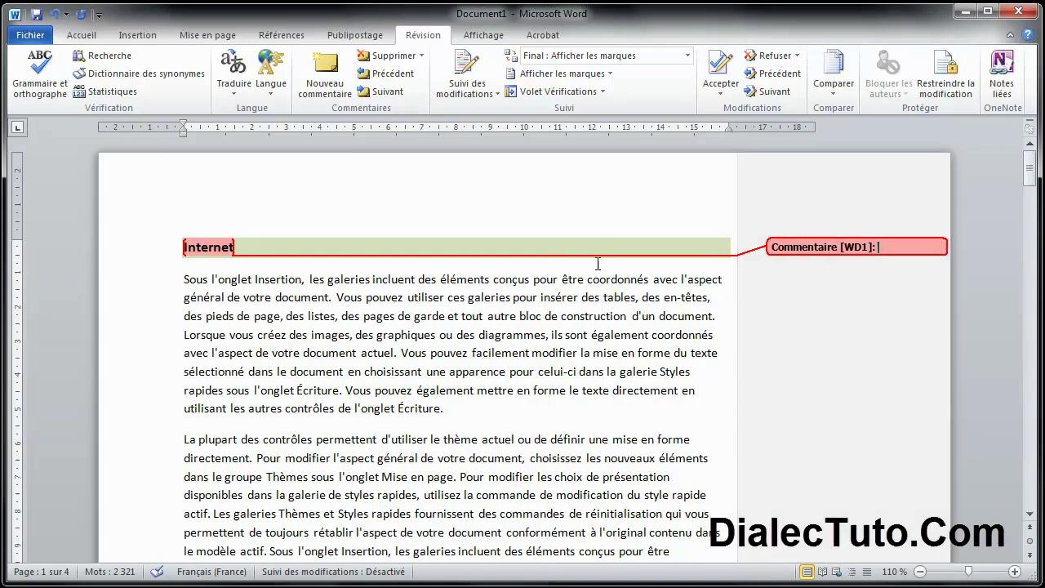
text(modification du titre)
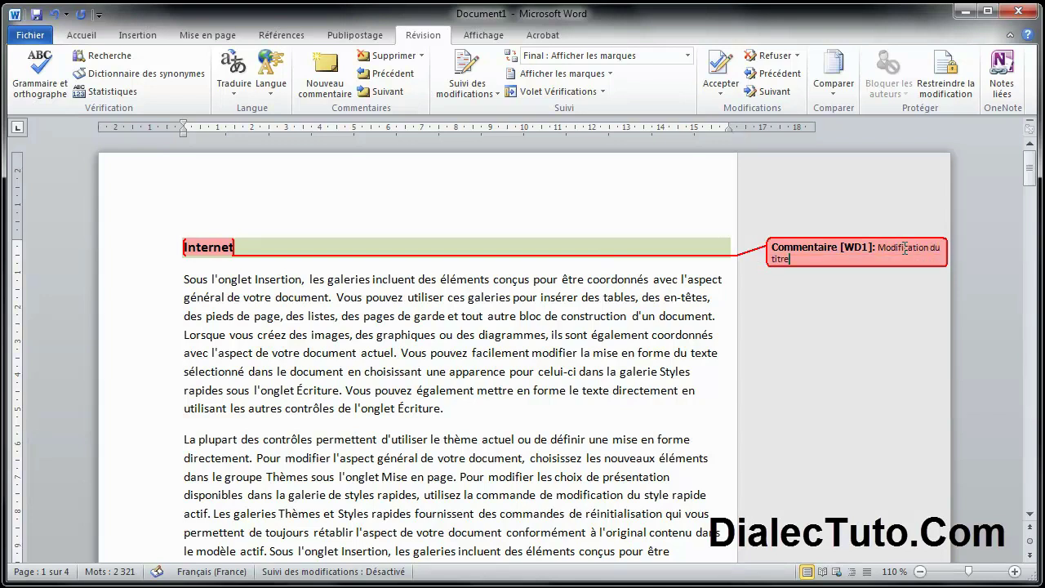
click(482, 351)
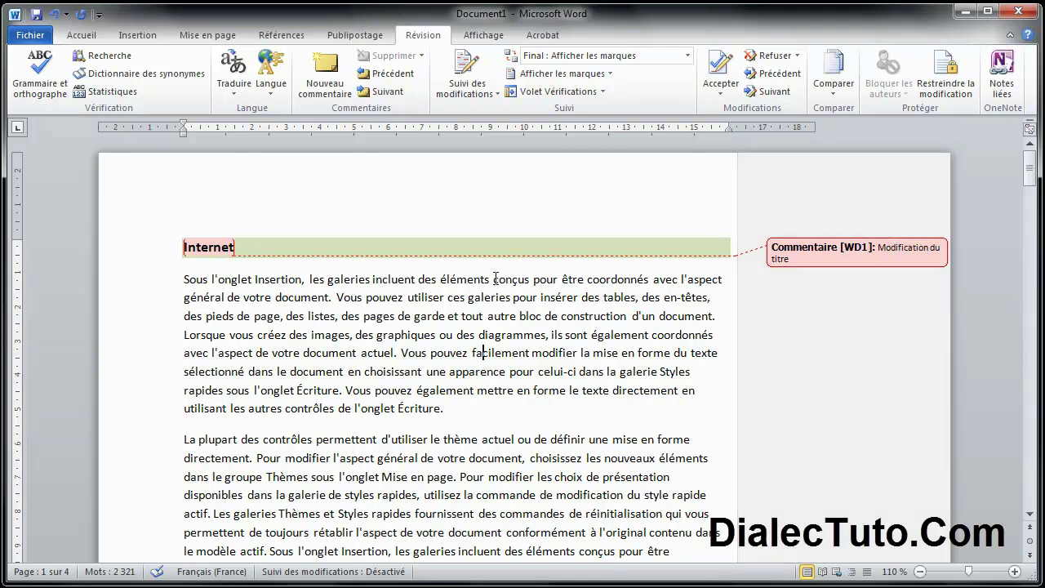
Attach the comment "Changer la taille du texte" to the whole paragraph beginning "La plupart des contrôles".
scroll(400, 315, down, 2)
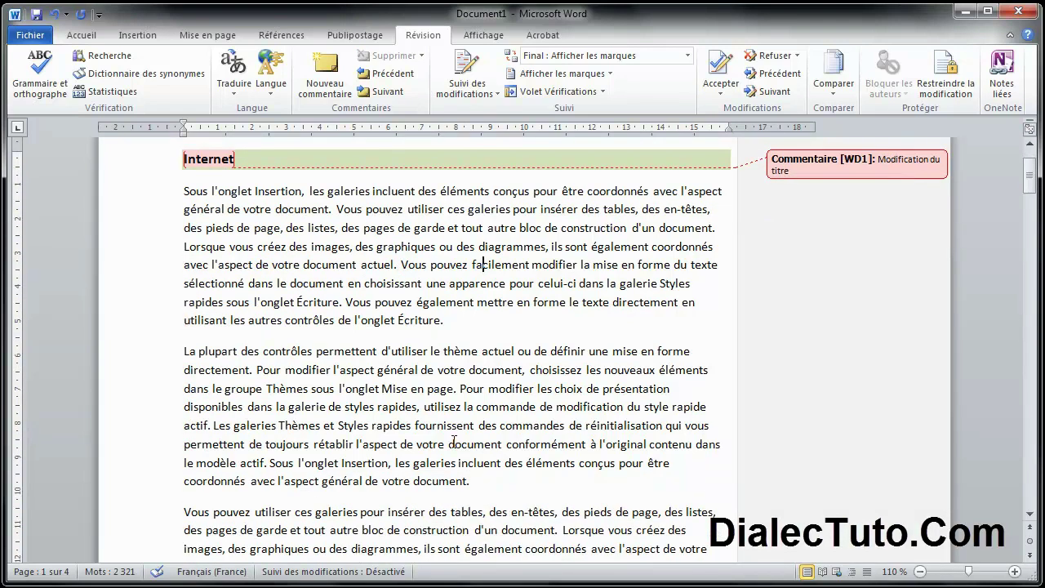
drag(470, 483, 186, 352)
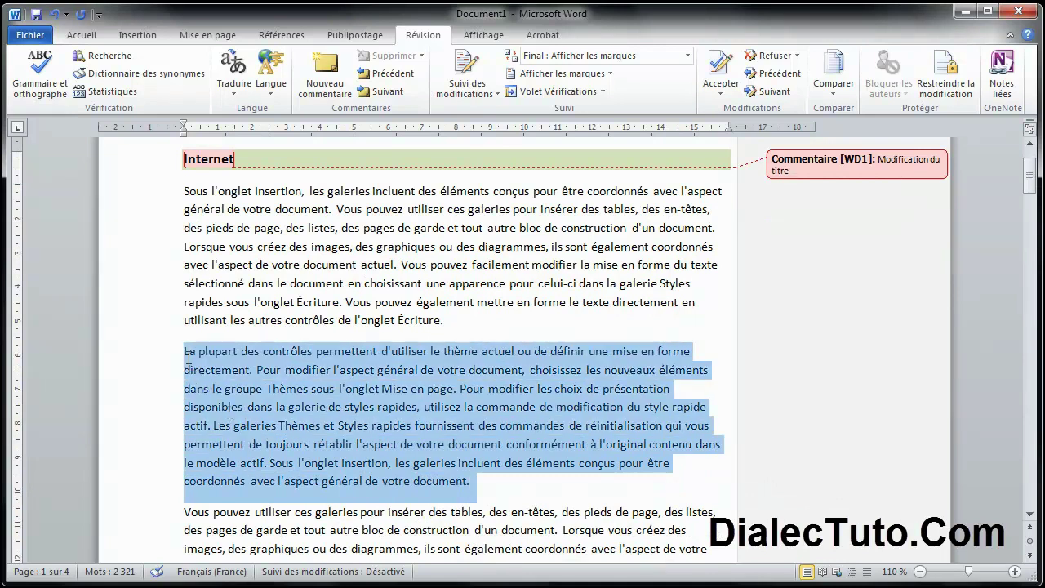
click(331, 95)
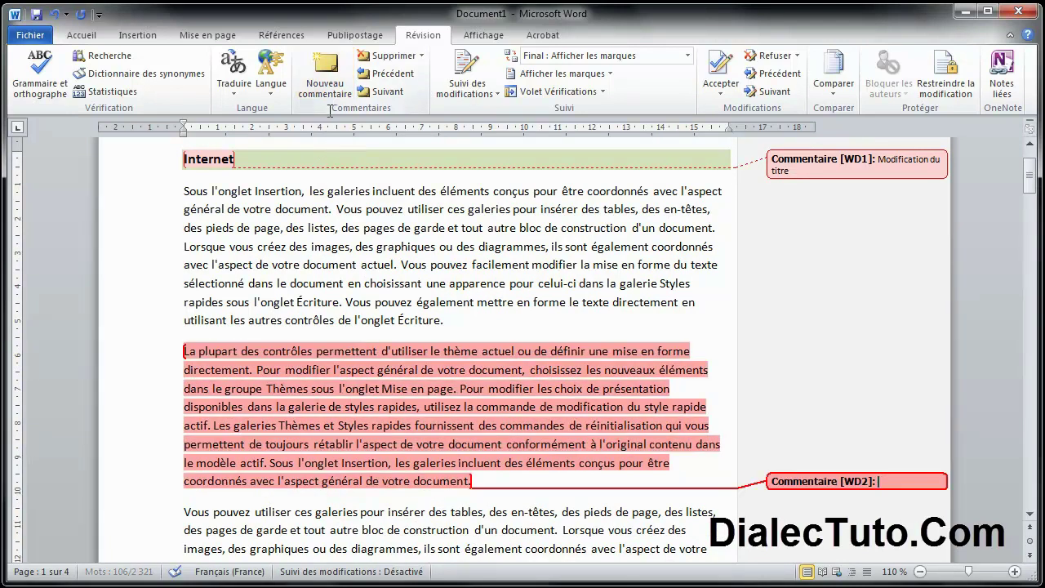
text(Changer l)
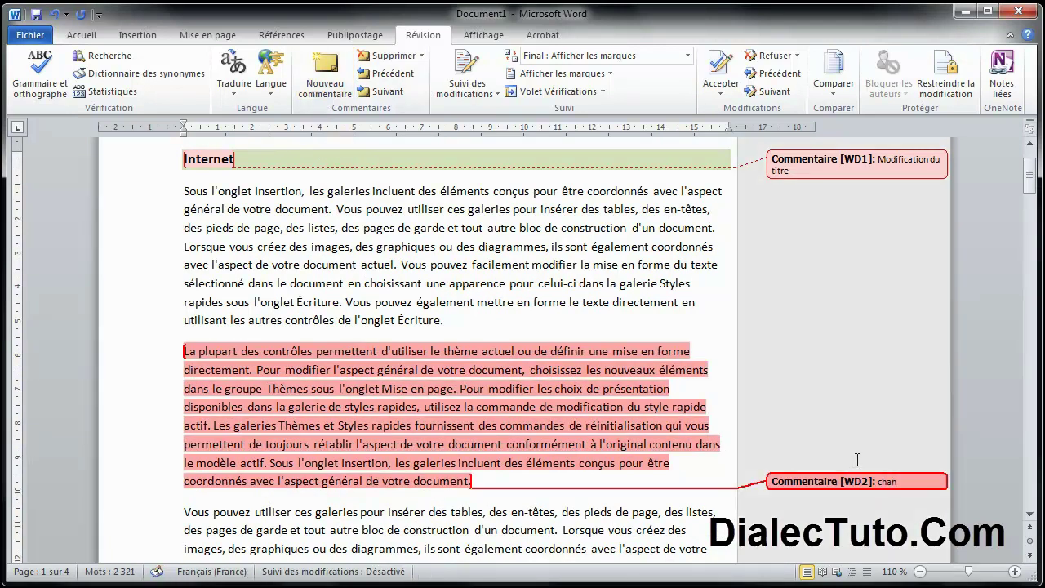
text(a taille d)
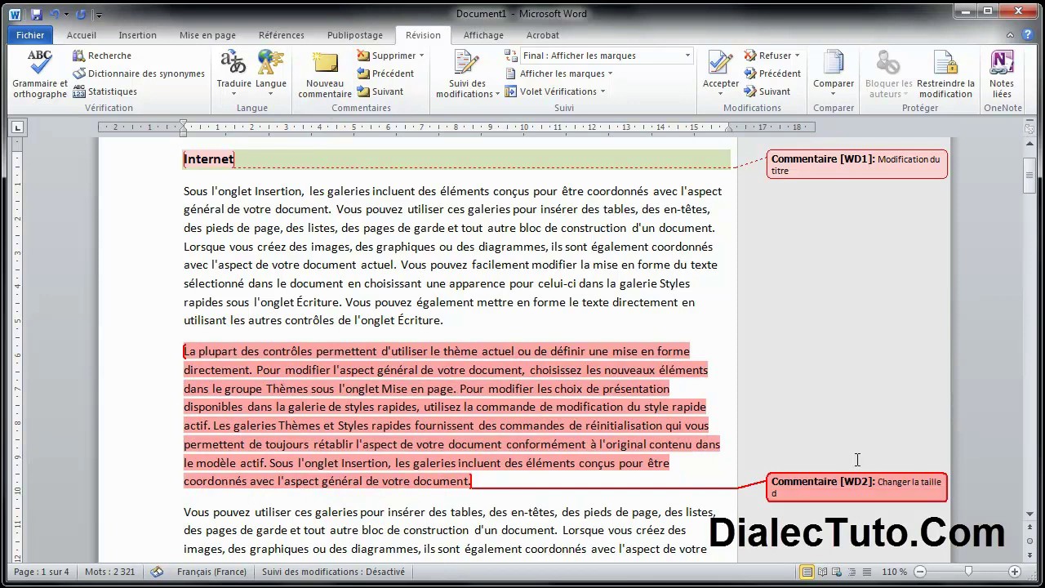
text(u texte)
click(595, 318)
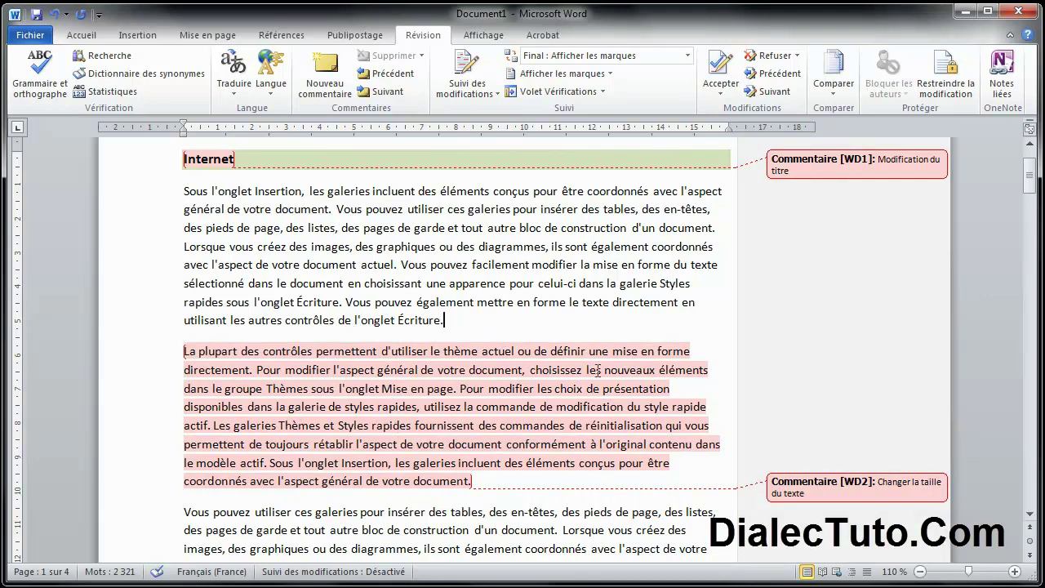
scroll(538, 348, up, 1)
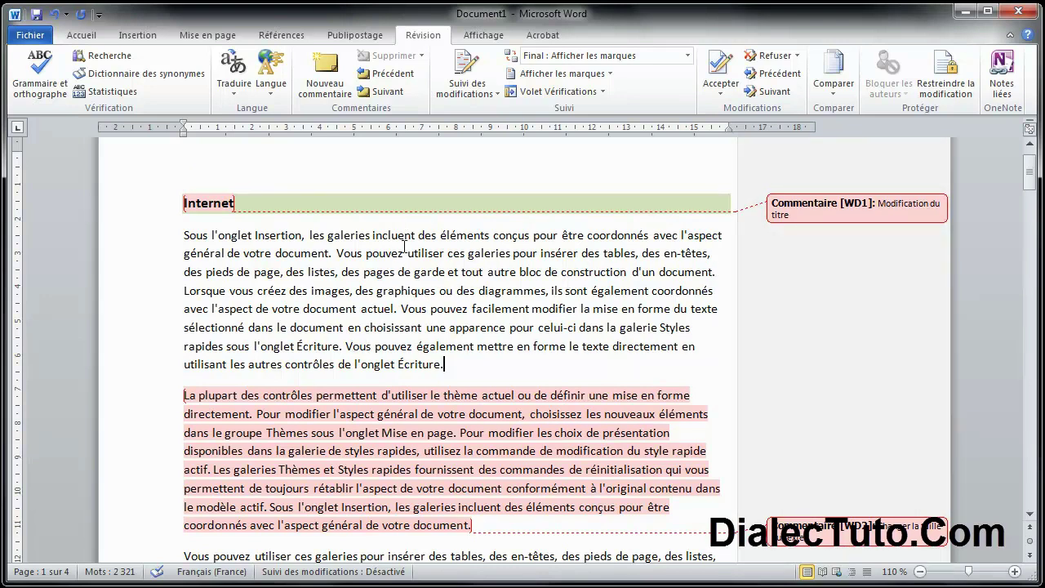
click(360, 276)
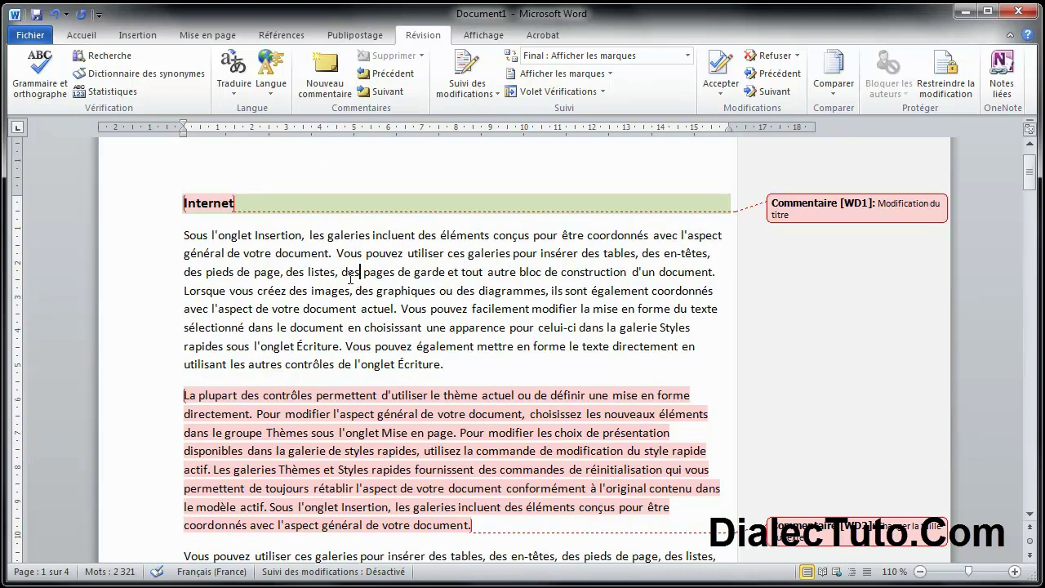
drag(212, 221, 278, 378)
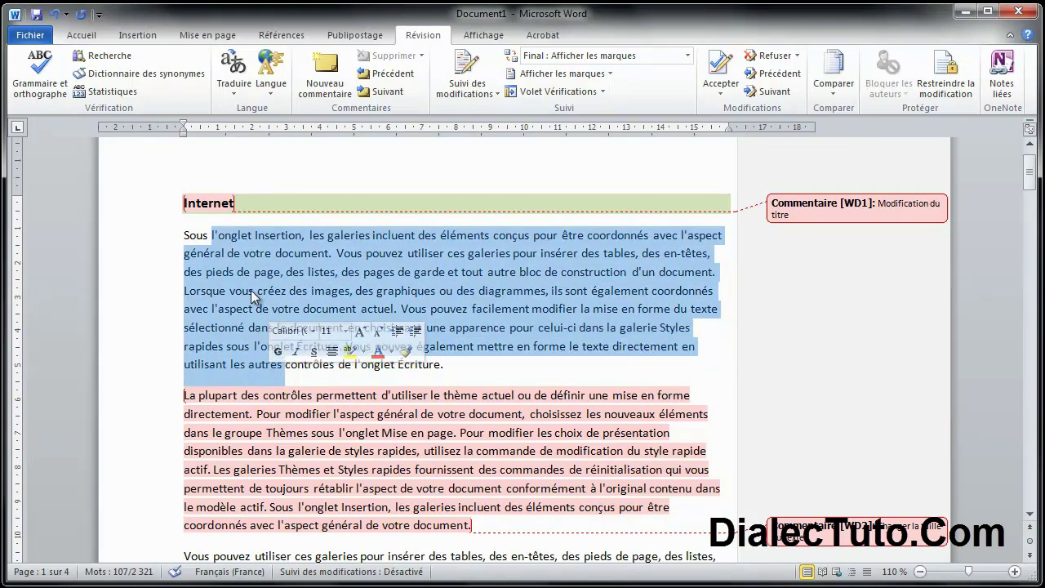
click(253, 295)
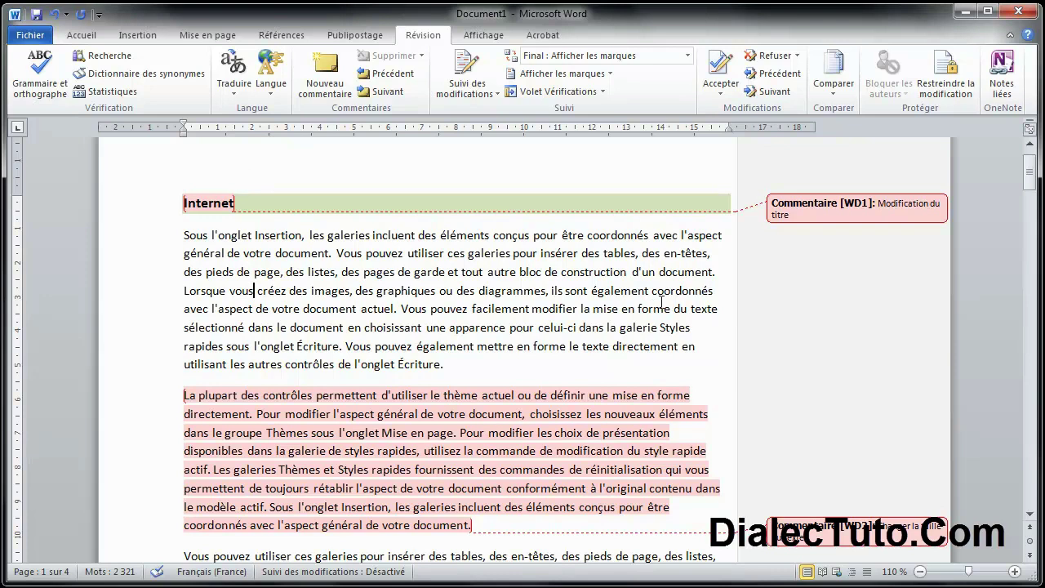
double_click(208, 202)
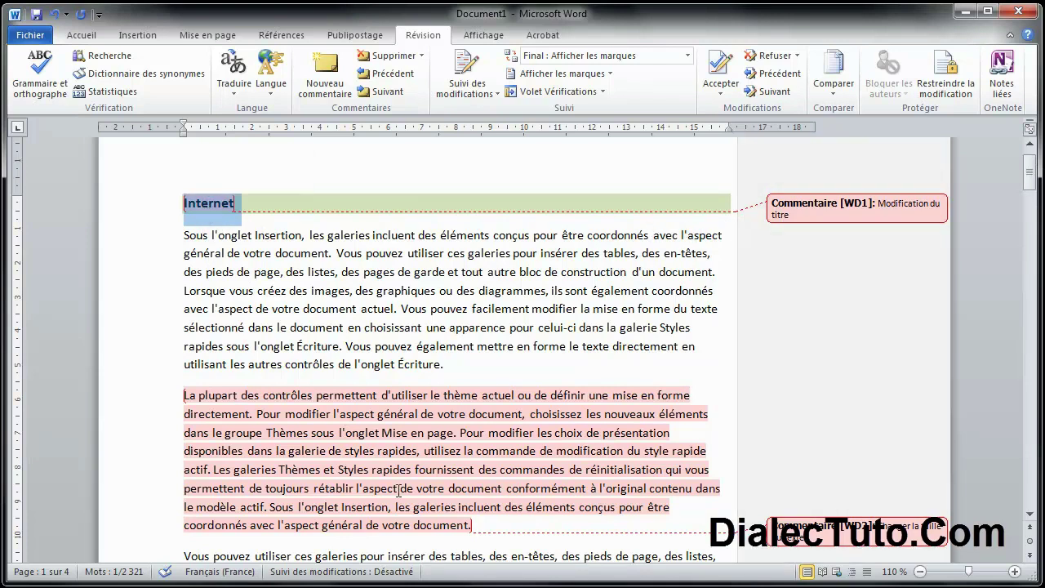
drag(461, 527, 214, 413)
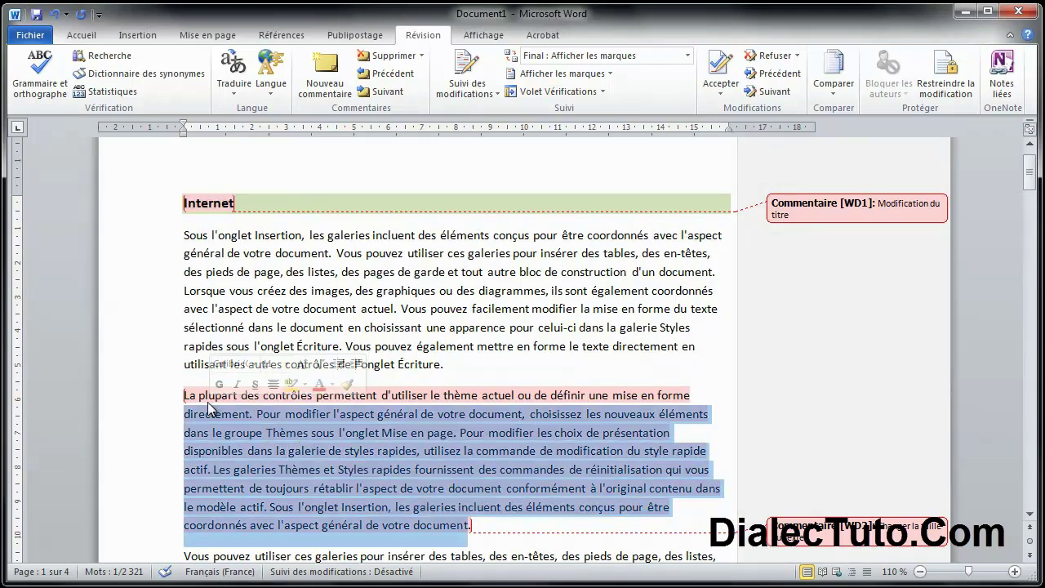
click(546, 451)
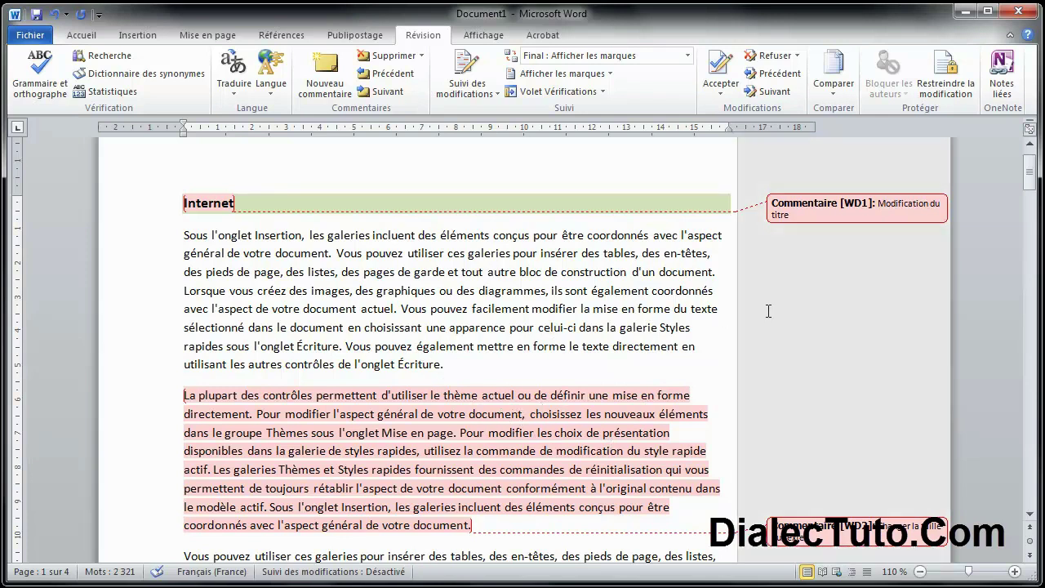
Select the heading's comment and check the user initials in the general Word options, closing them without changes.
double_click(882, 205)
click(773, 204)
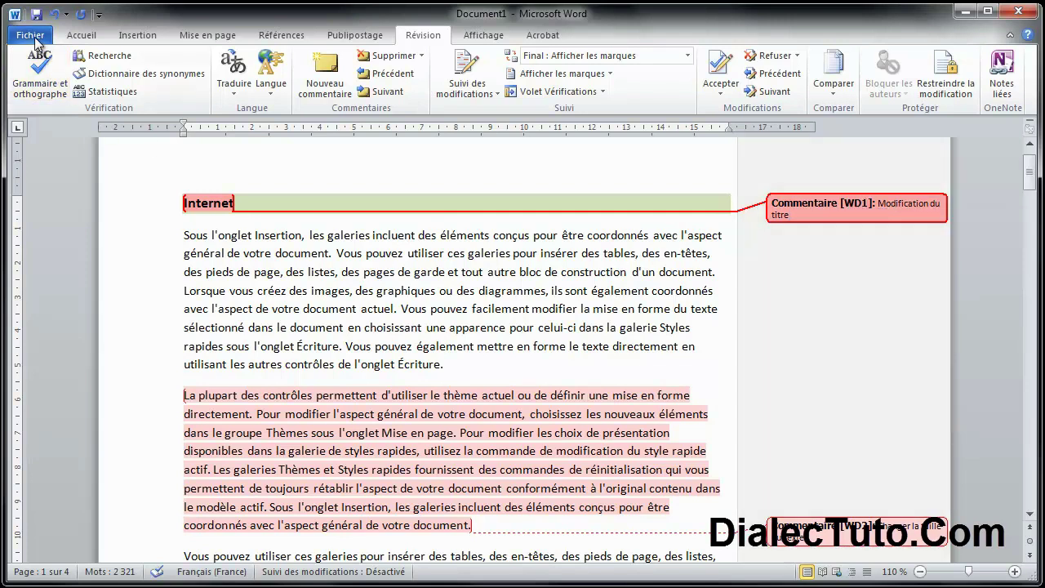
click(31, 35)
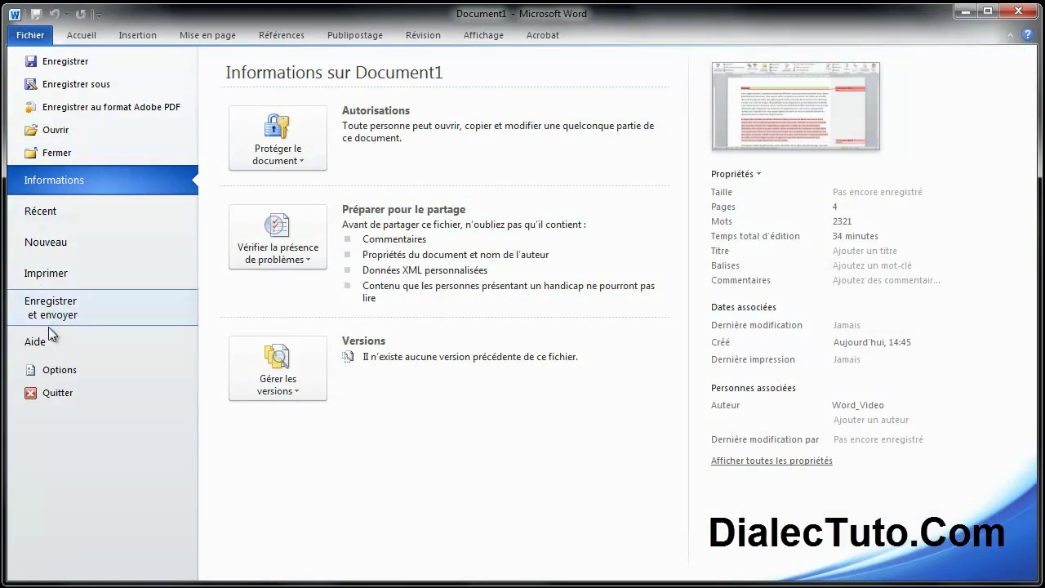
click(51, 369)
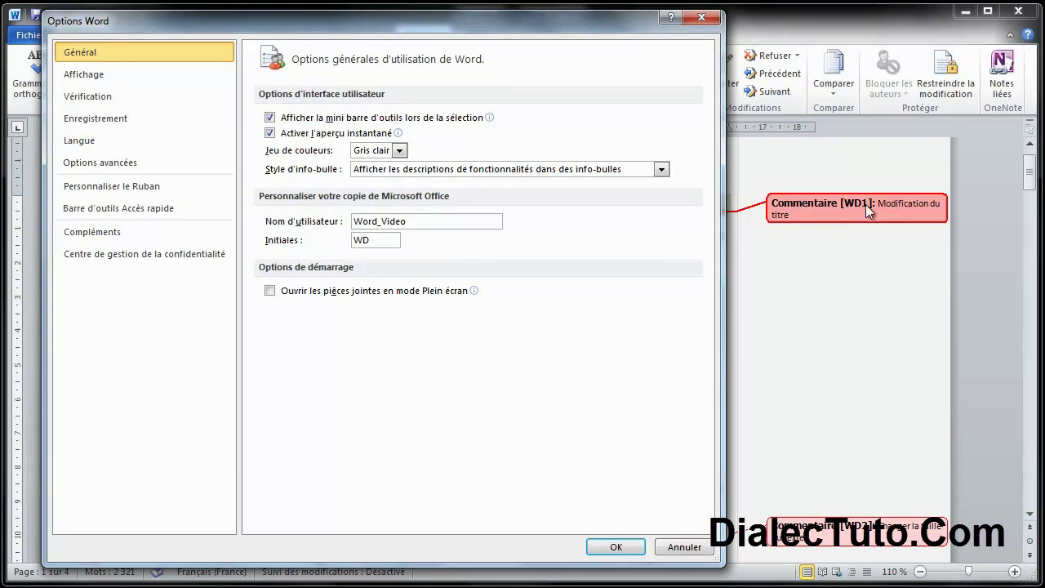
drag(377, 240, 351, 240)
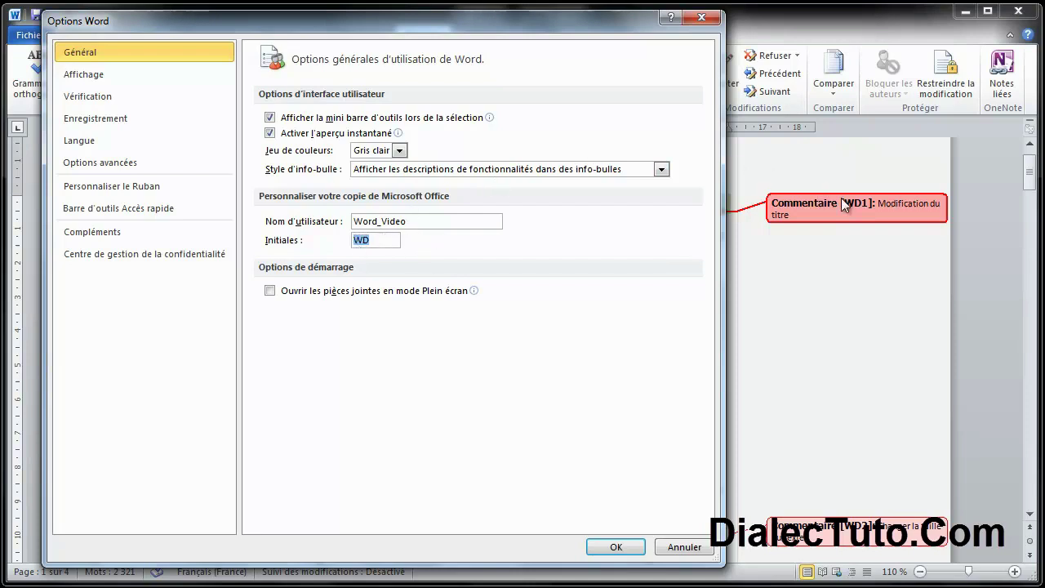
click(679, 547)
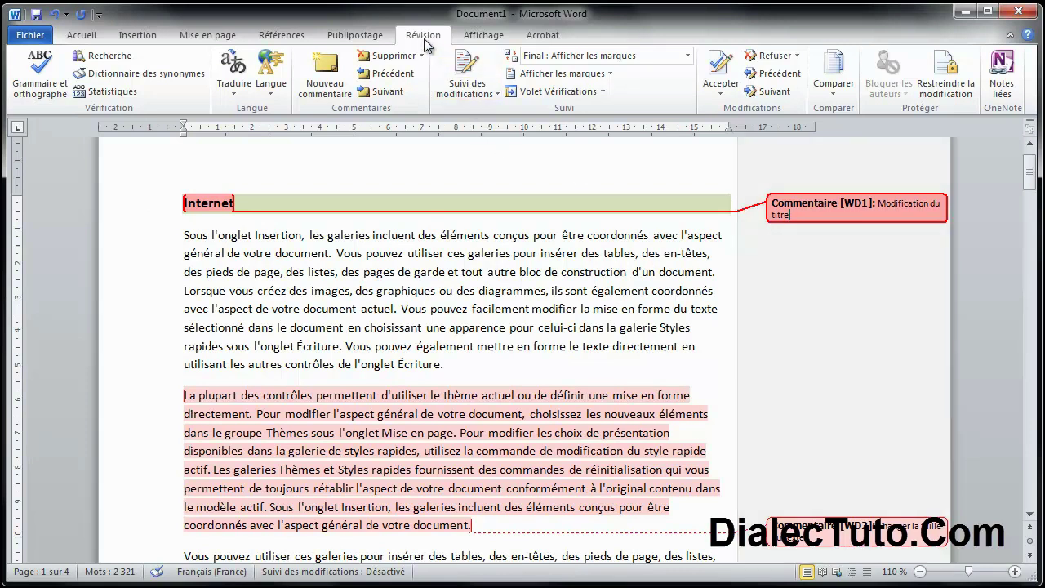
Reply to the heading's "Modification du titre" comment with a new comment reading "Titre à modifier".
click(325, 82)
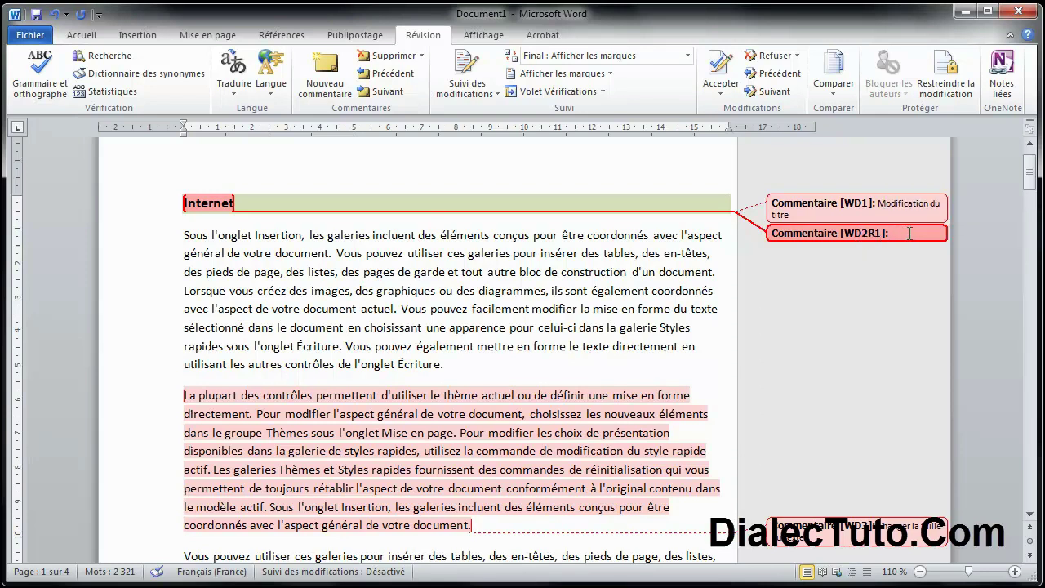
text(itre à modifier)
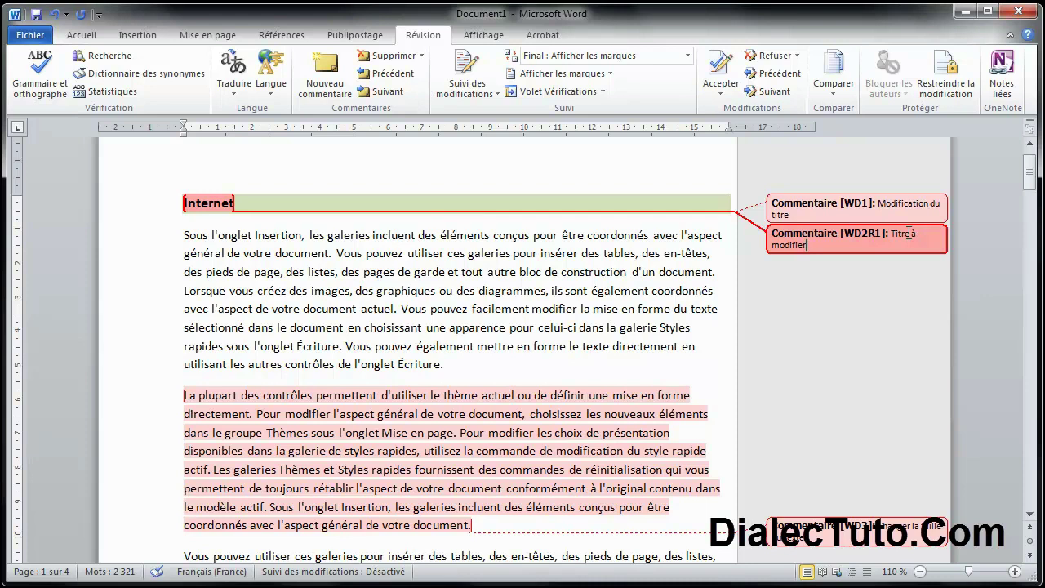
click(804, 320)
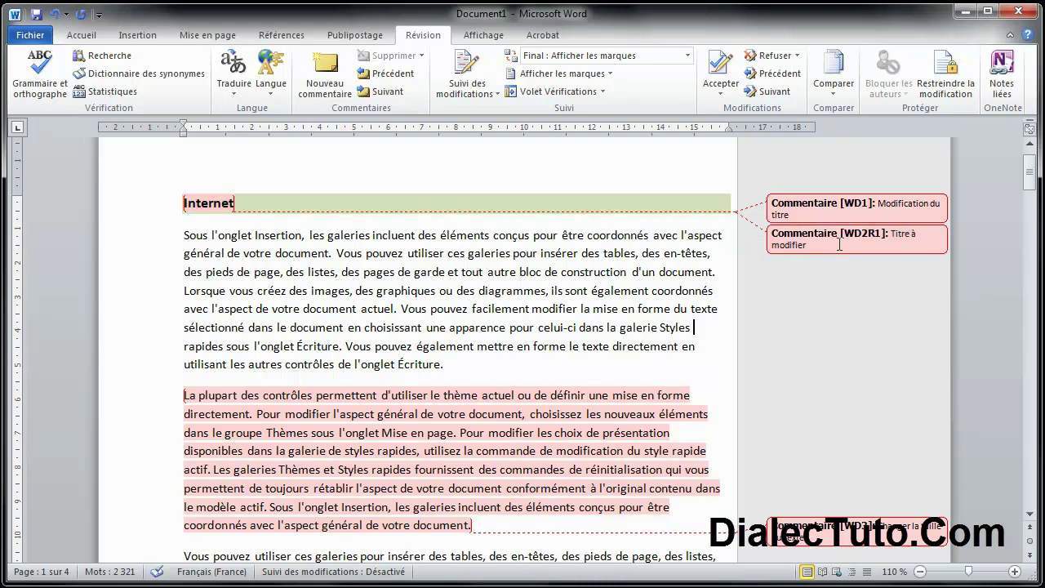
Select the reply comment and compare its label with the initials in the general Word options, then cancel the options.
mouse_move(845, 235)
click(845, 235)
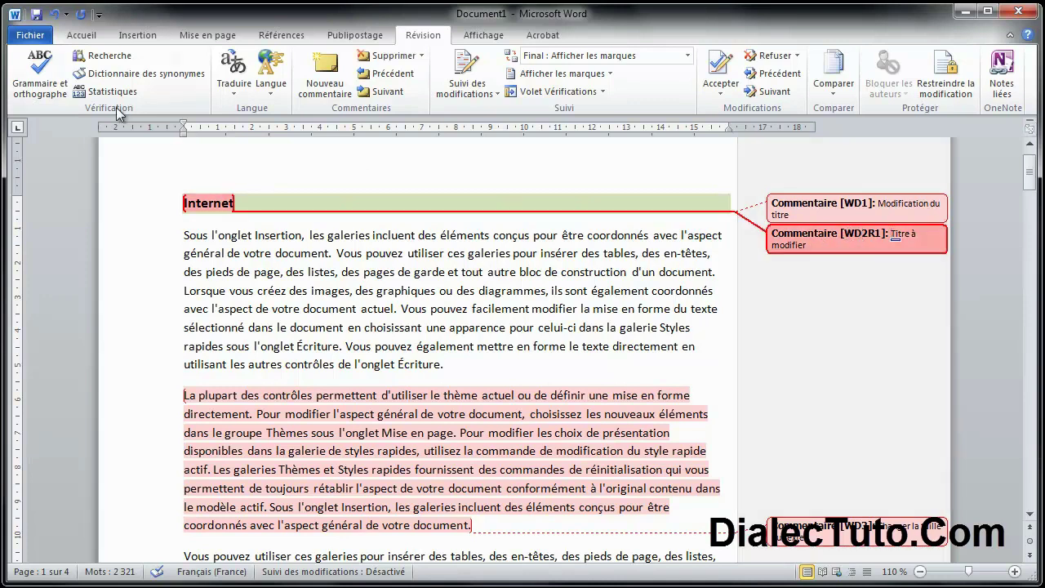
click(30, 35)
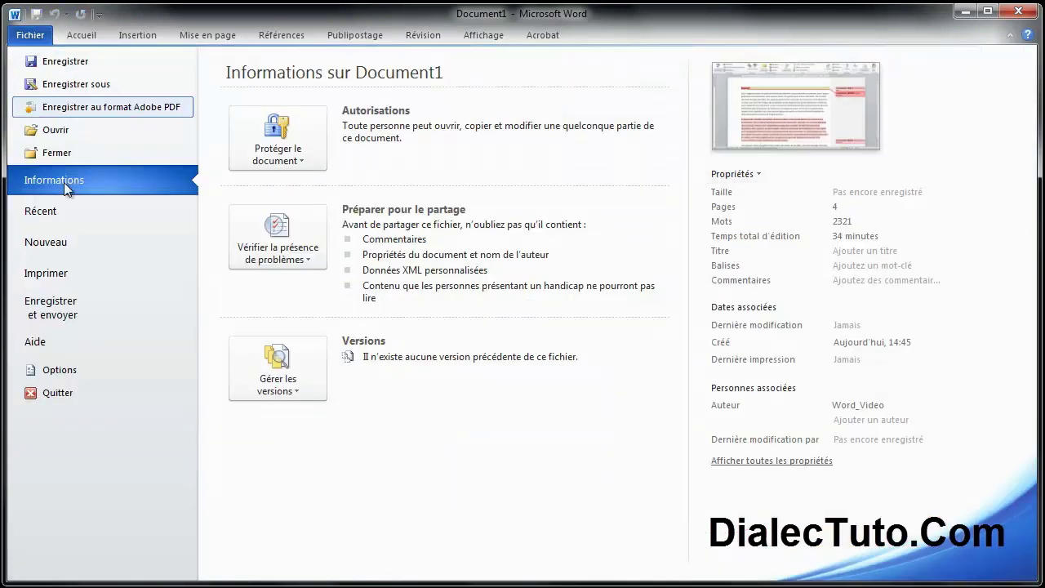
click(71, 369)
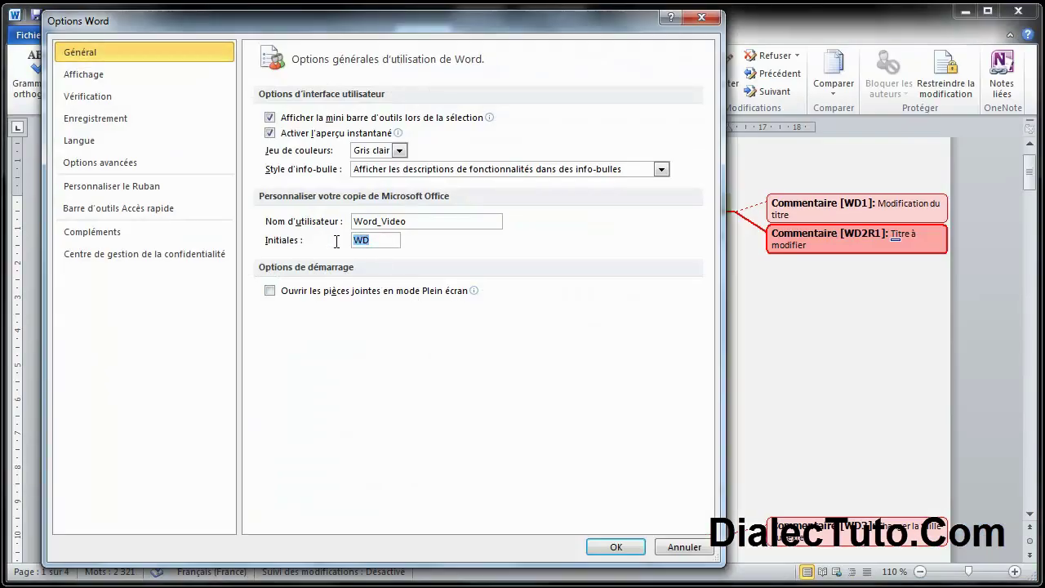
click(688, 549)
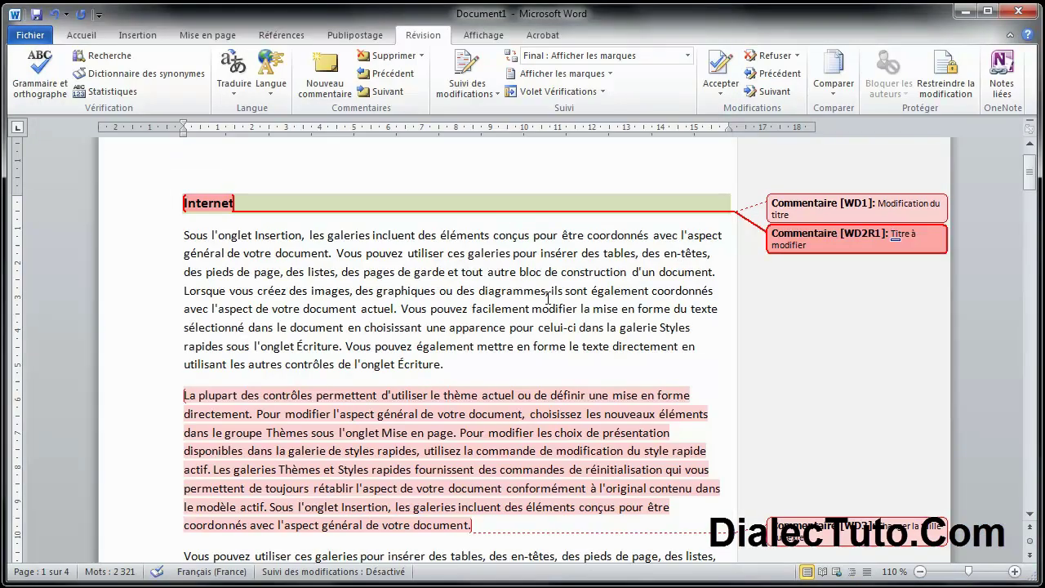
Go back to the first comment on the heading, and move forward through the comments to the paragraph's one.
click(387, 73)
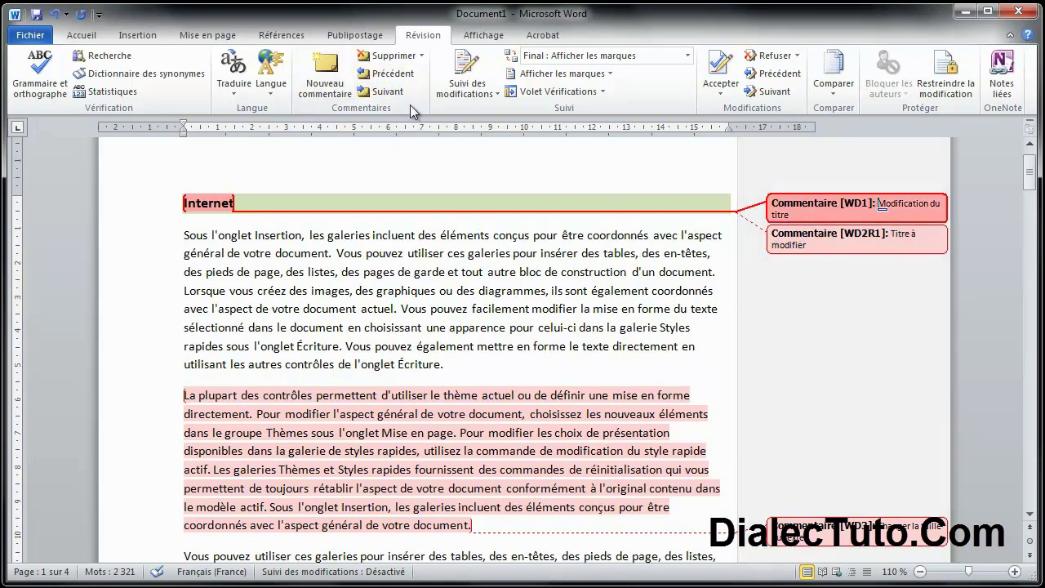
click(389, 91)
click(389, 92)
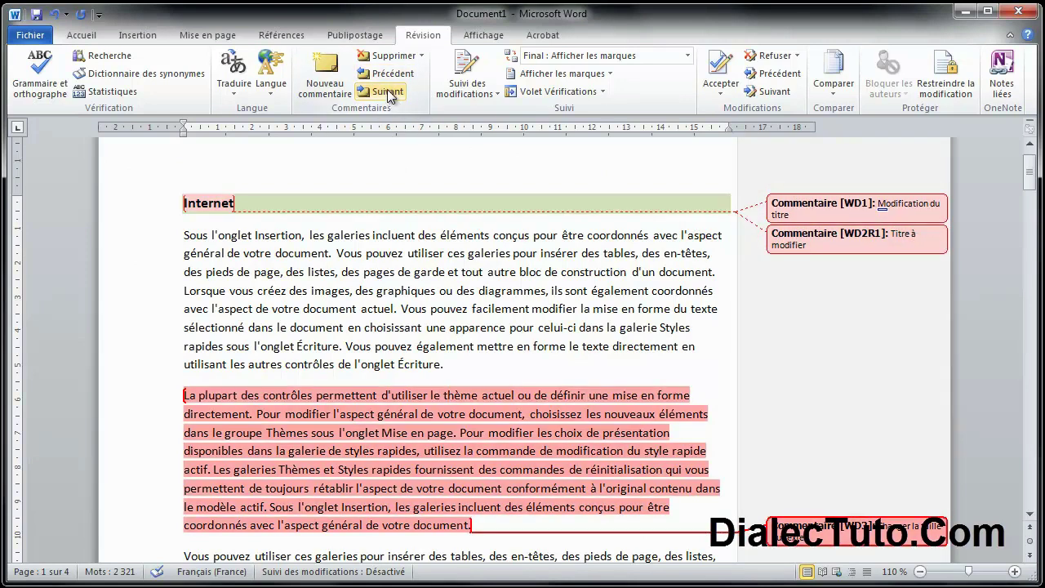
Return to the reply comment "Titre à modifier" and delete only that comment.
click(399, 74)
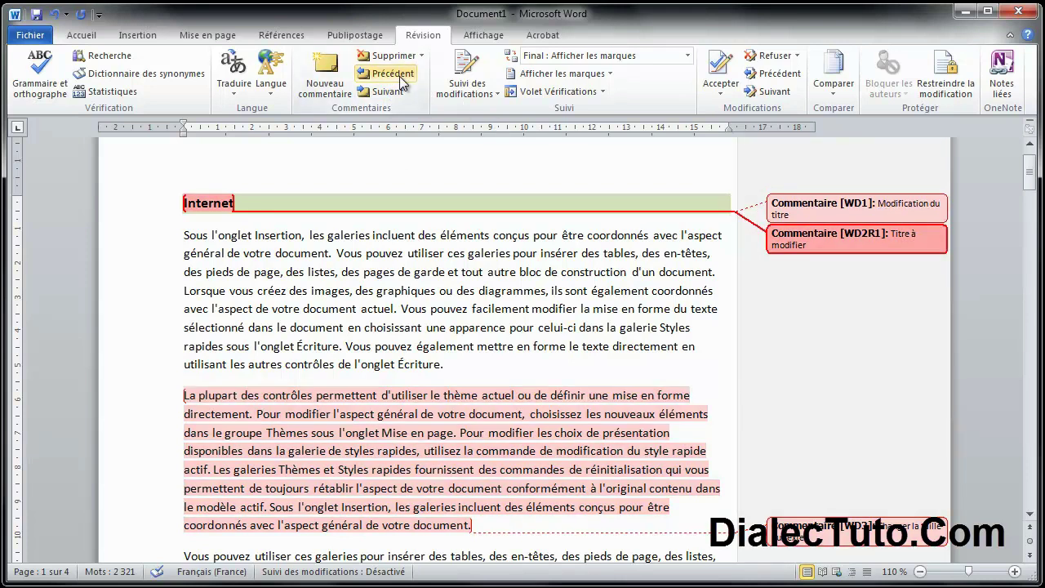
click(422, 57)
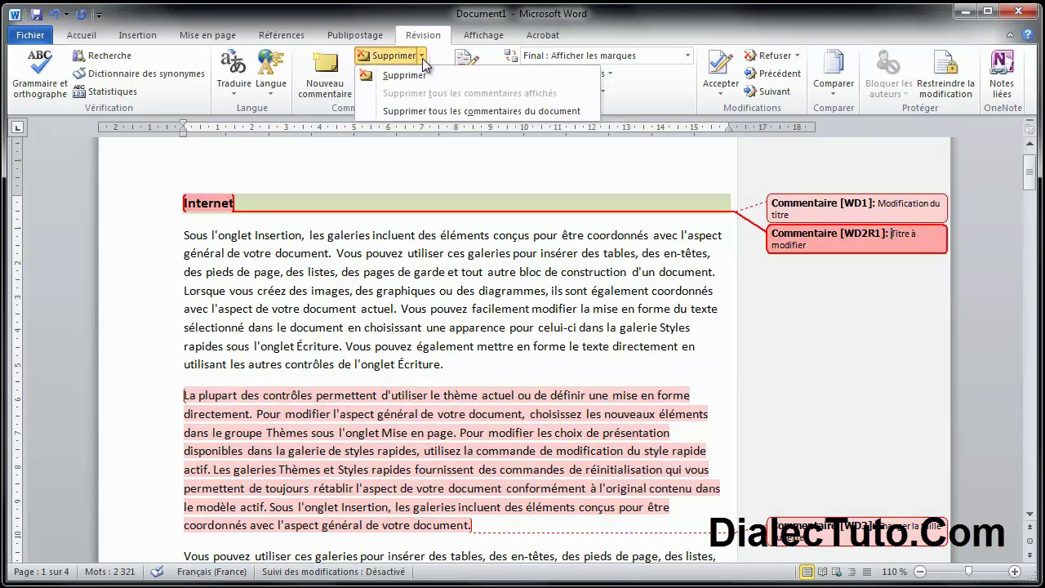
click(406, 78)
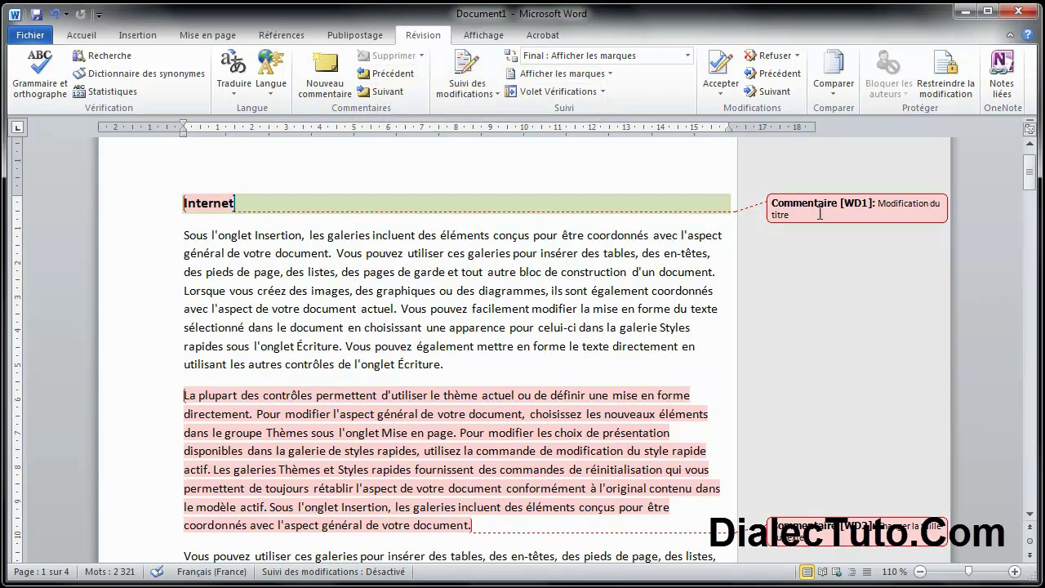
click(419, 60)
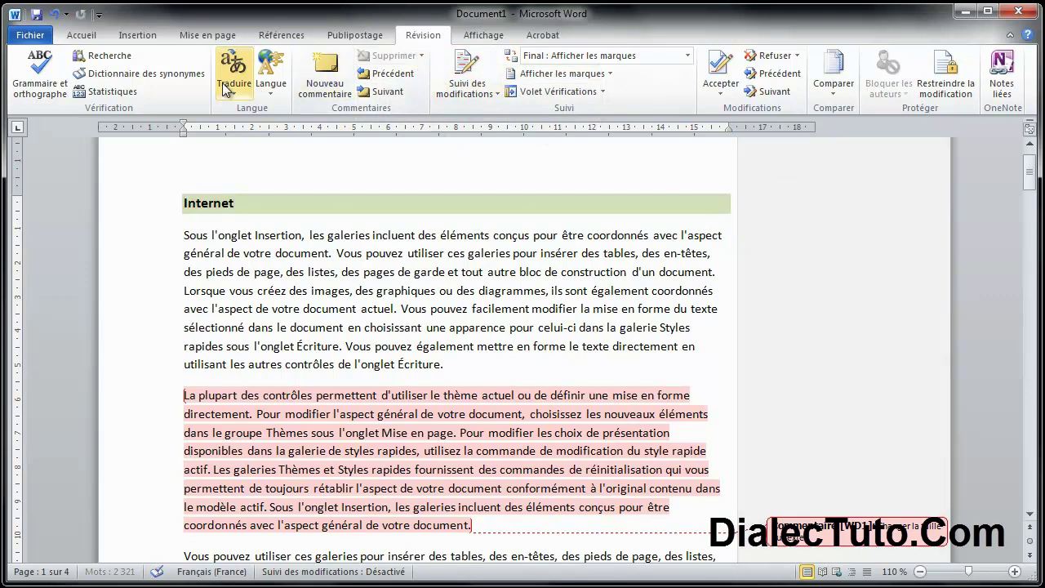
key(F12)
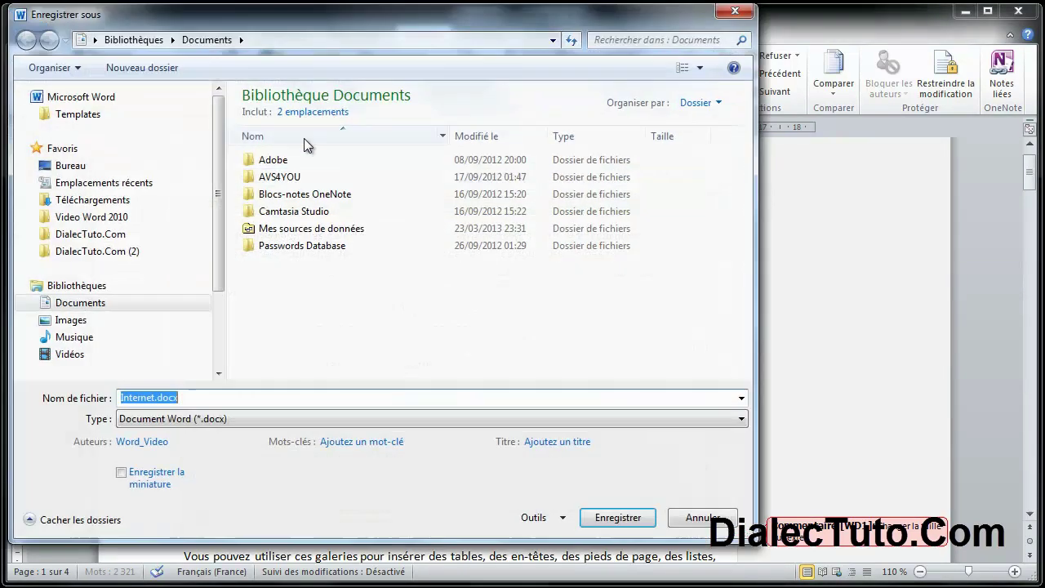
key(Escape)
click(54, 14)
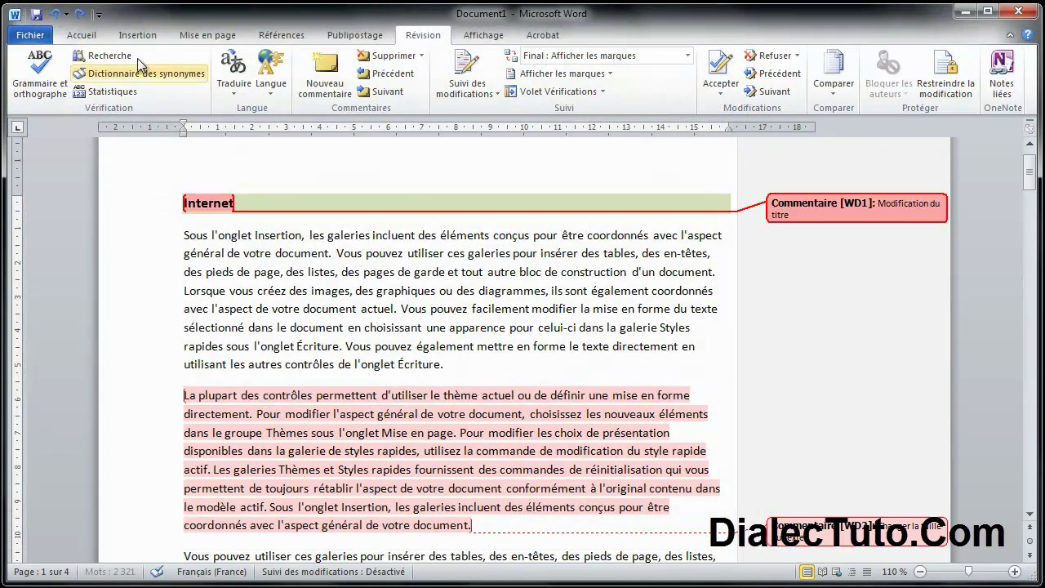
Delete all the comments in the document at once.
click(421, 55)
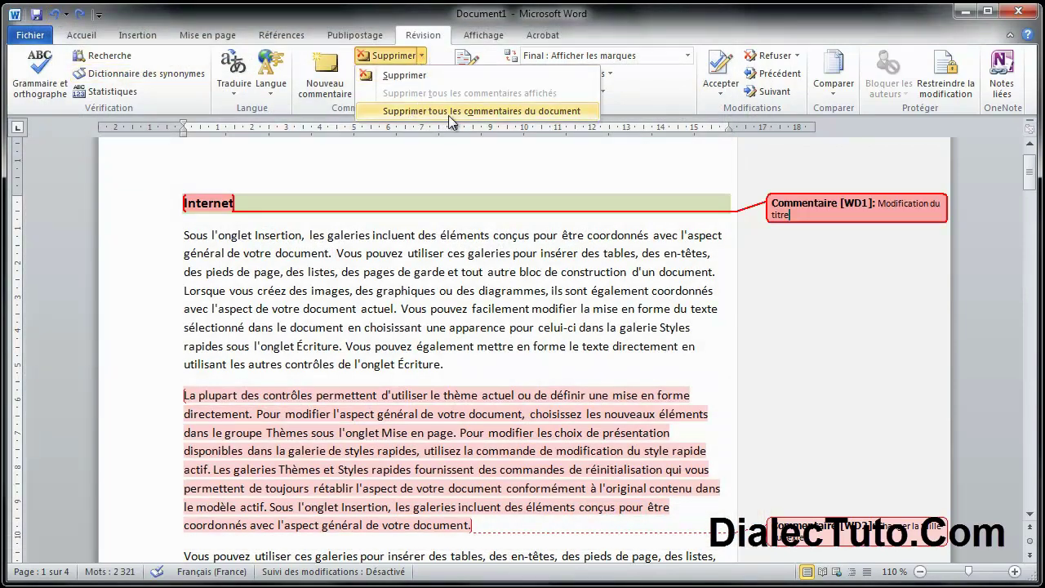
click(544, 111)
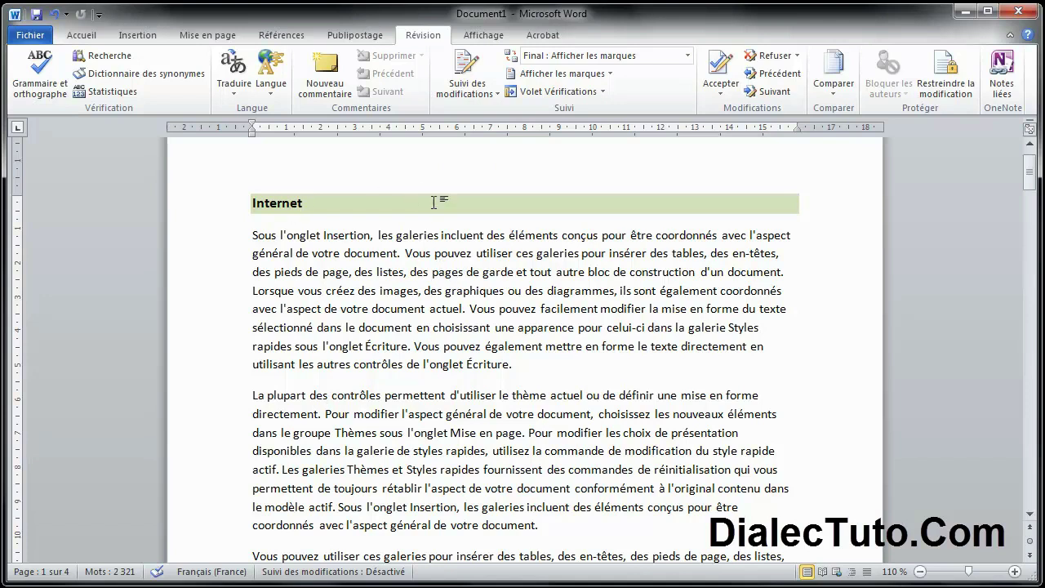
Turn on change tracking and replace the heading text with "Internet avantage et inconvenant".
click(460, 82)
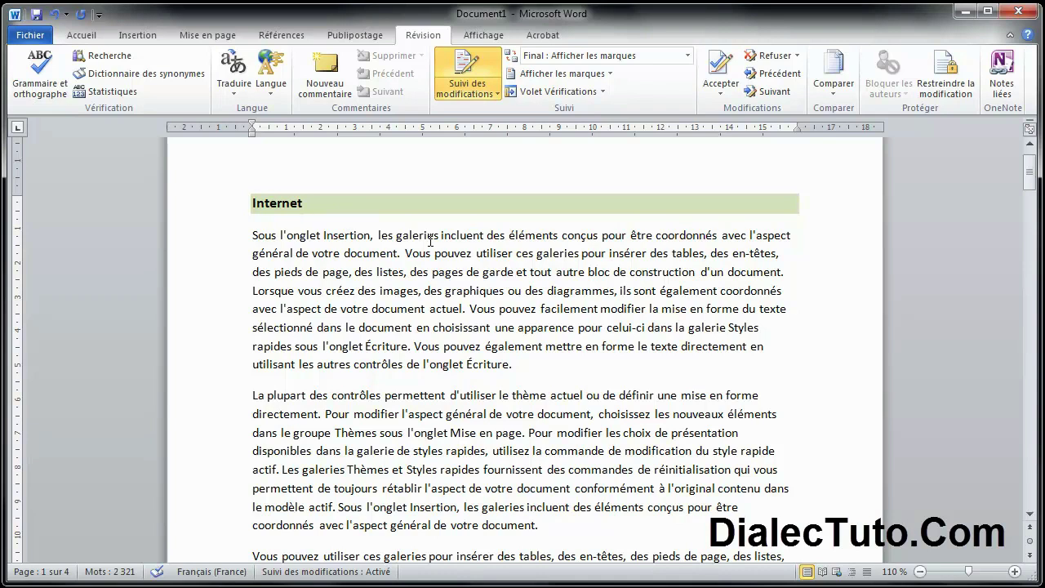
key(BackSpace)
key(BackSpace)
key(BackSpace)
key(BackSpace)
key(BackSpace)
key(BackSpace)
key(BackSpace)
key(BackSpace)
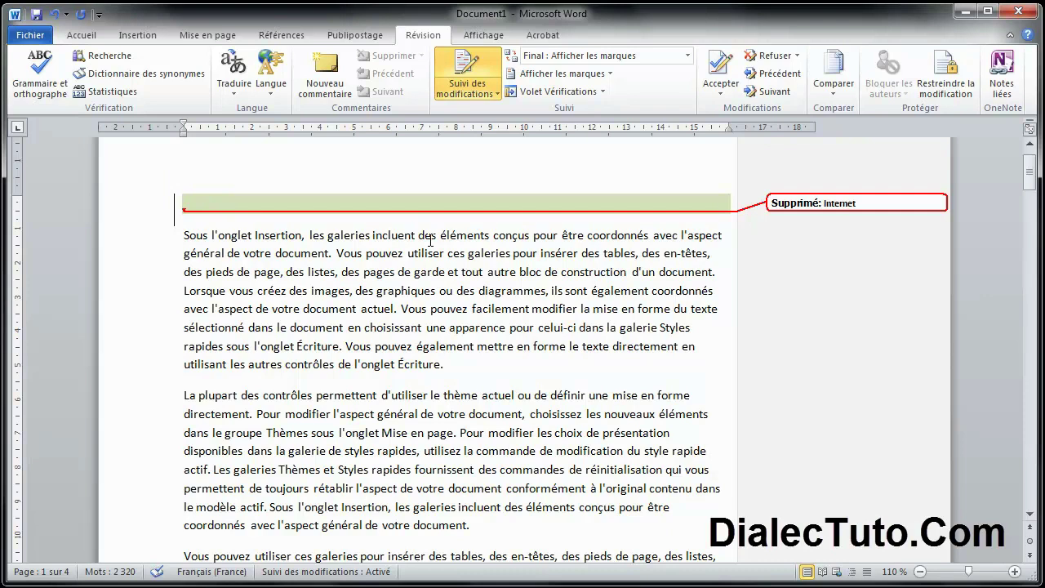
text(INternet avantage)
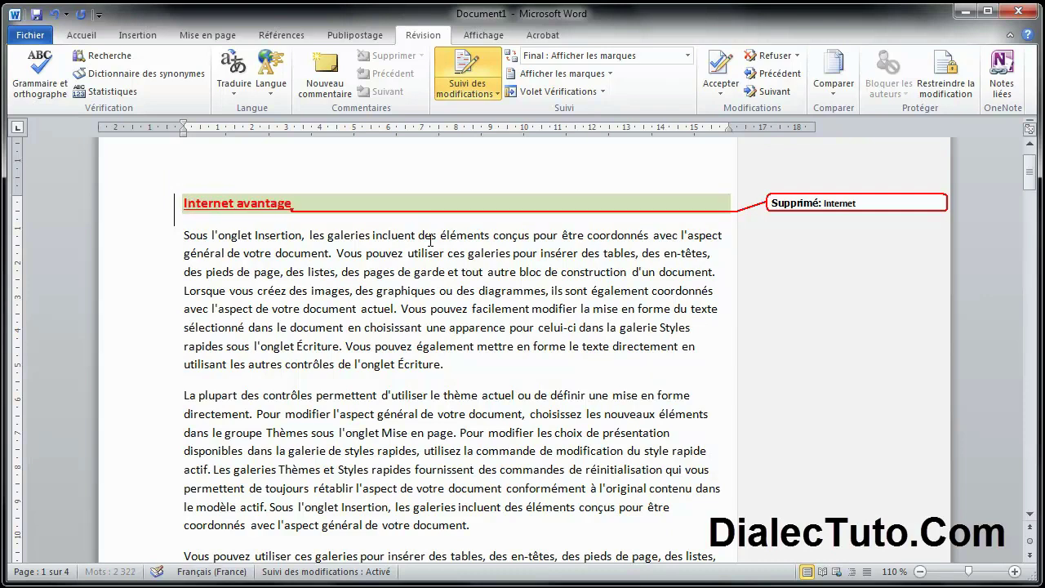
text( et incon)
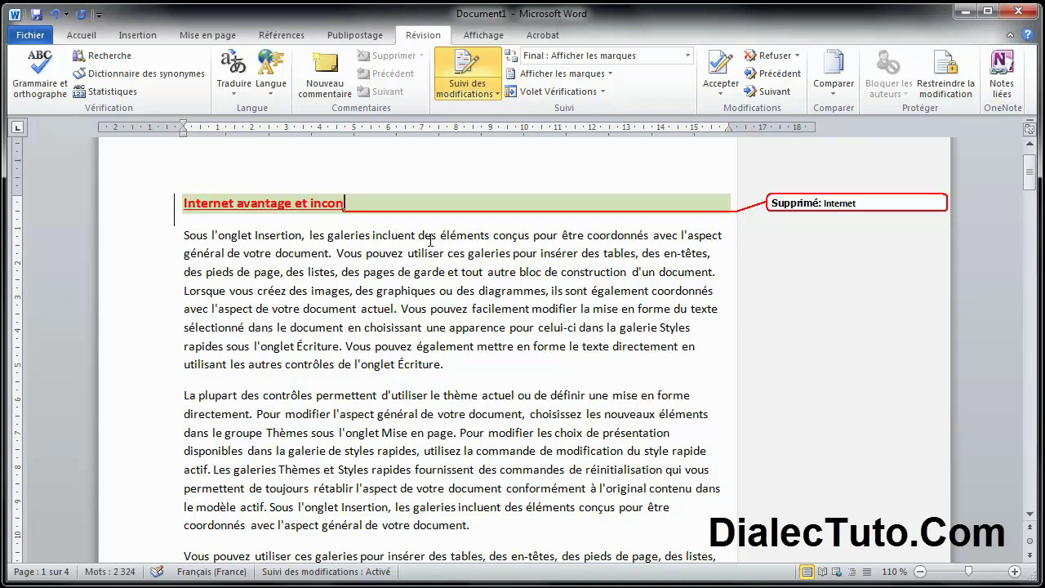
text(venant)
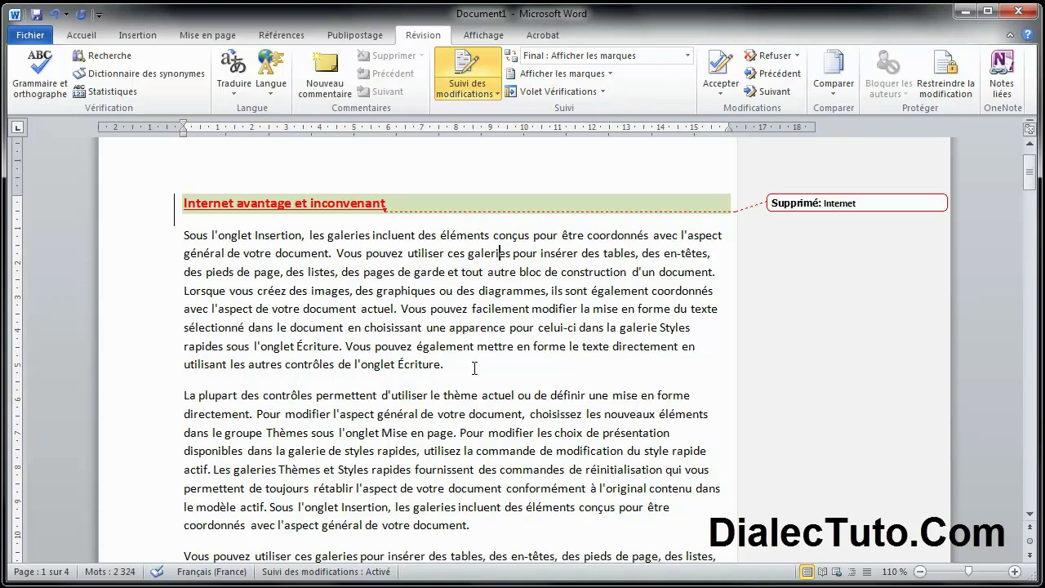
Replace the word "Écriture" at the end of the first paragraph with "affichage".
double_click(412, 364)
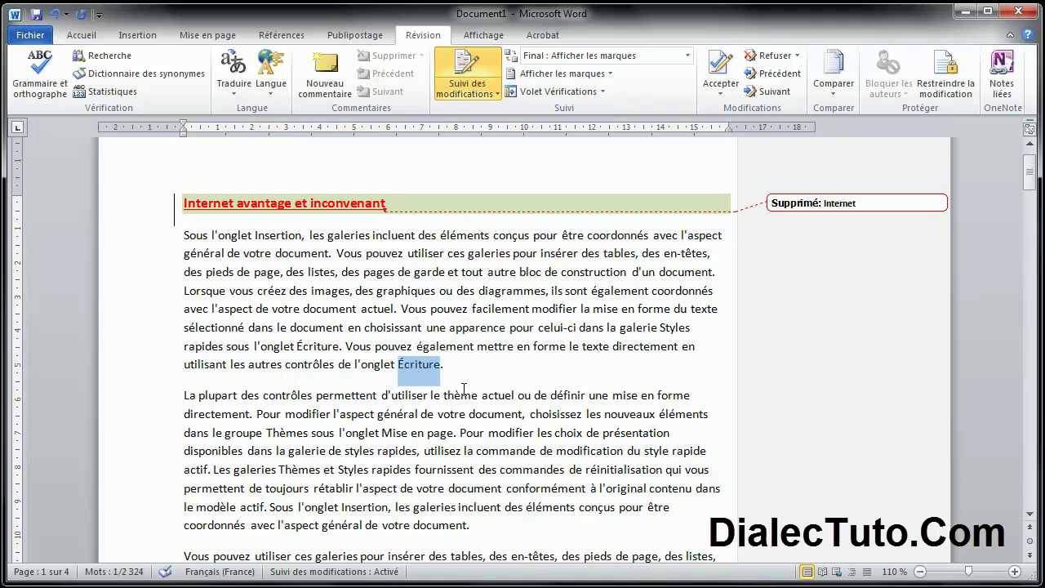
text(affichage)
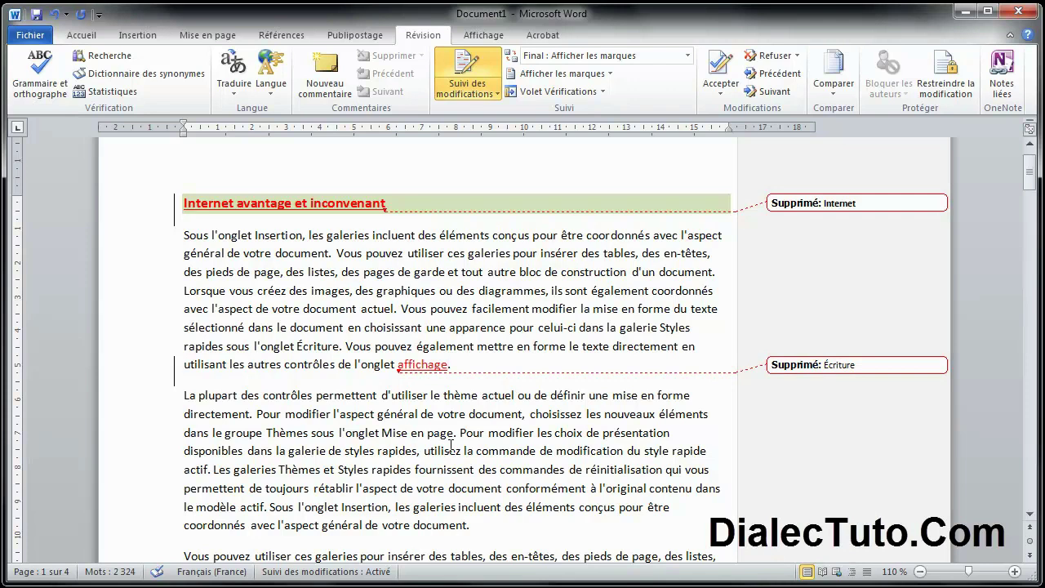
Format "thème actuel" in the second paragraph as bold, 12 pt and underlined.
drag(444, 395, 508, 395)
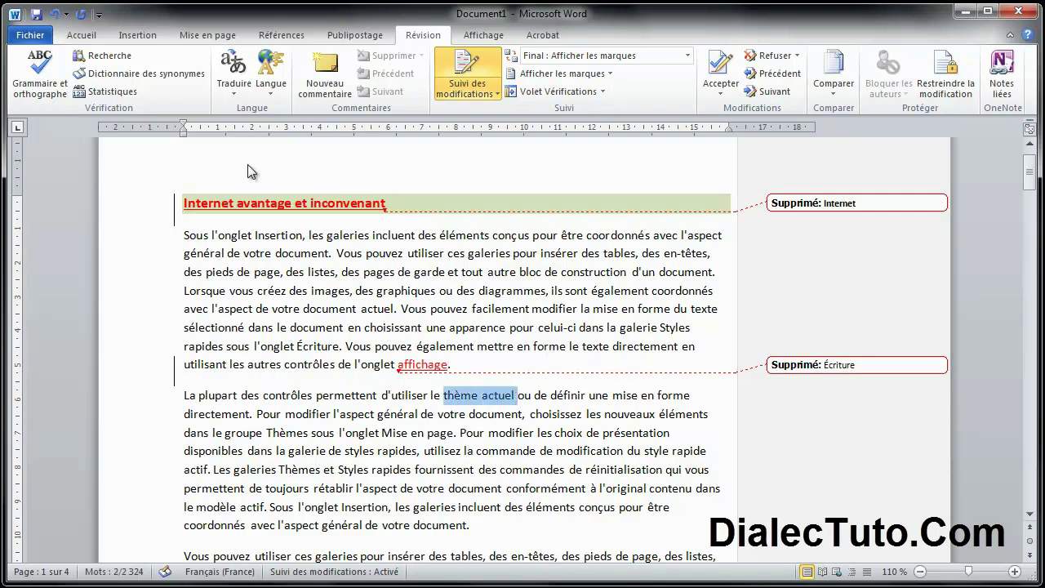
click(82, 35)
click(102, 87)
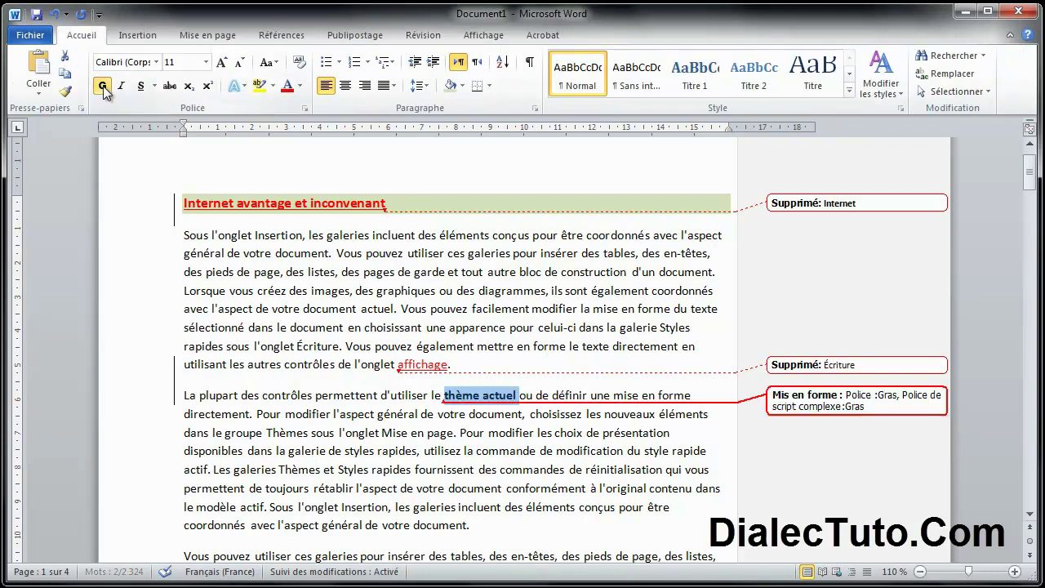
click(221, 62)
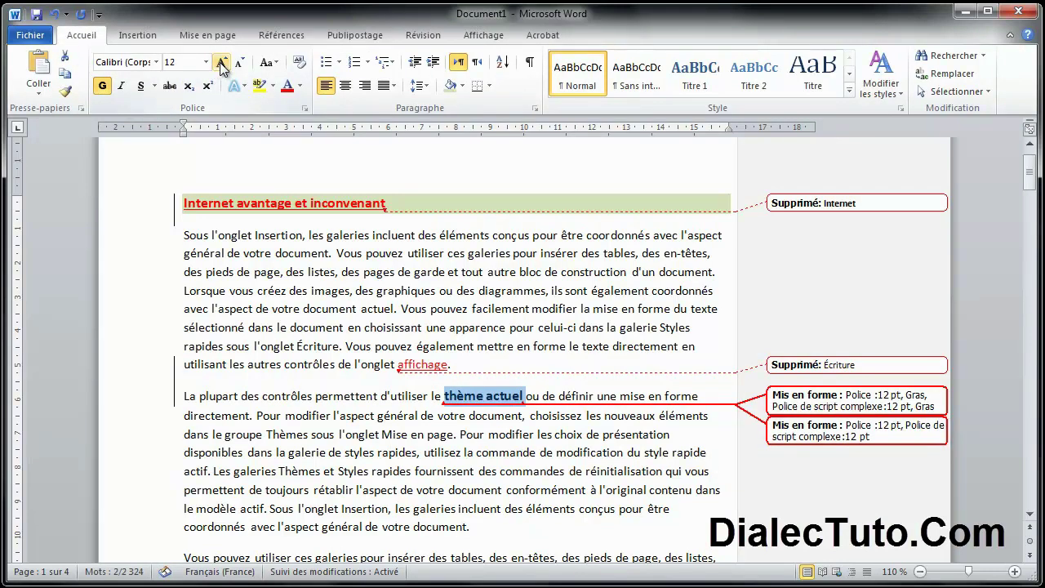
click(141, 86)
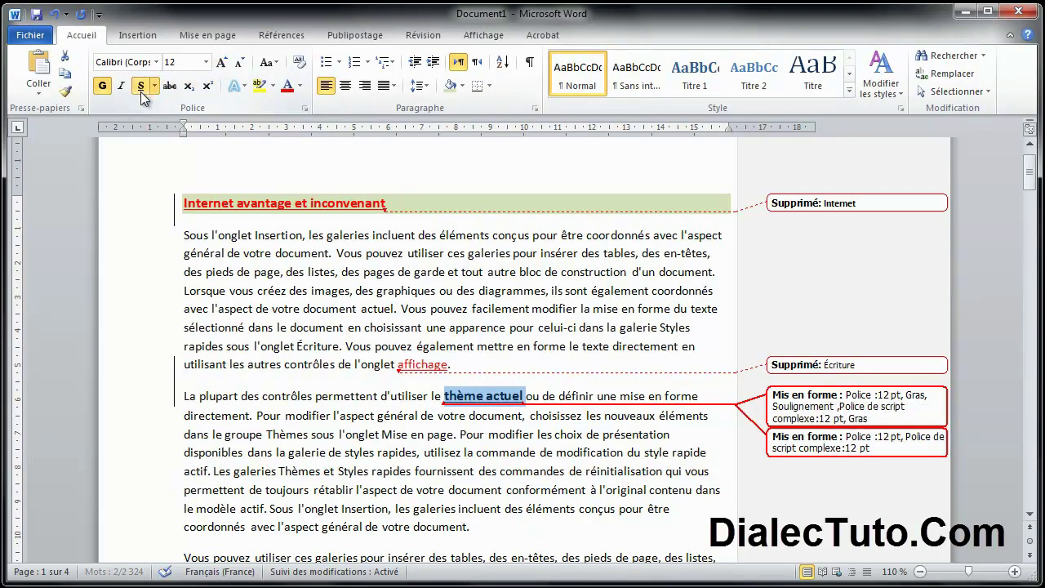
click(470, 441)
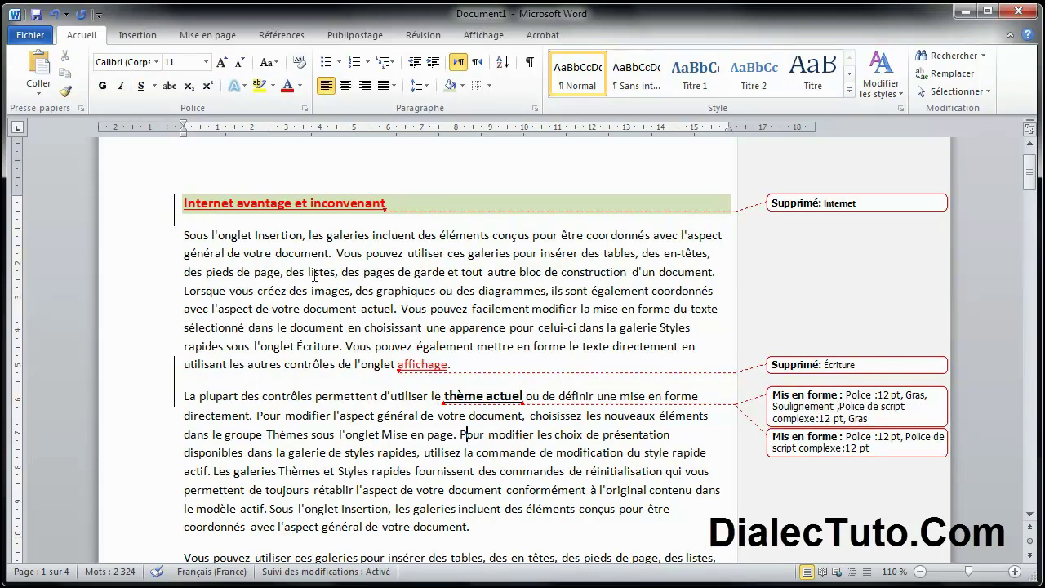
Review the tracked changes in the vertical reviewing pane, switch the pane to horizontal, and close it.
scroll(466, 301, down, 5)
scroll(466, 300, up, 7)
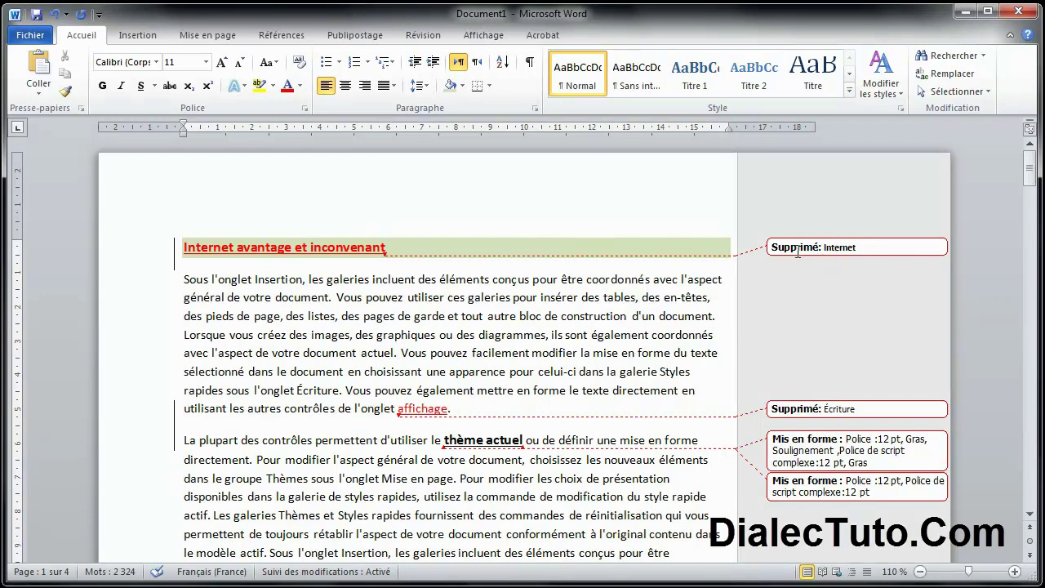
mouse_move(817, 453)
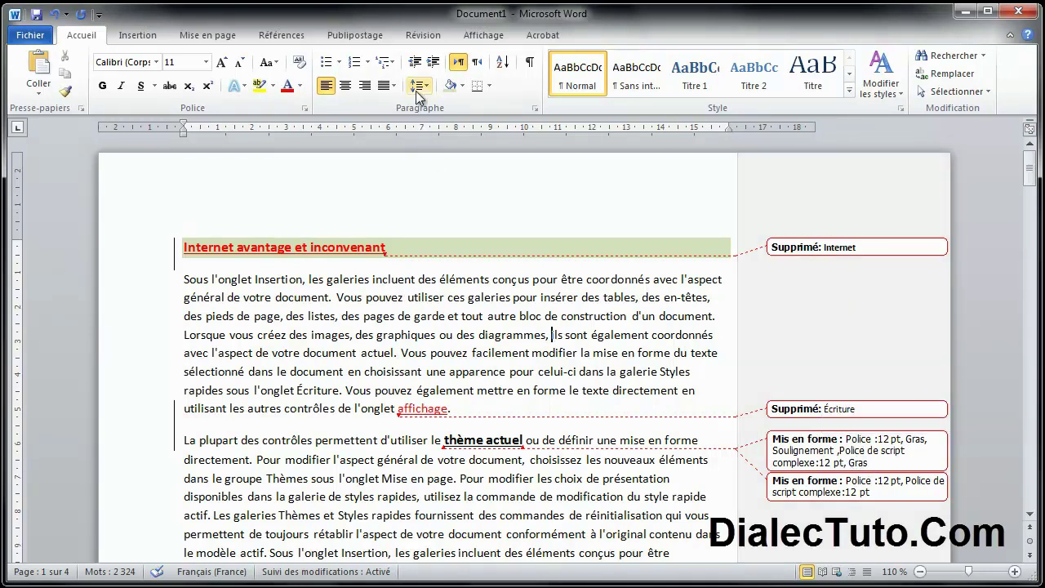
click(422, 37)
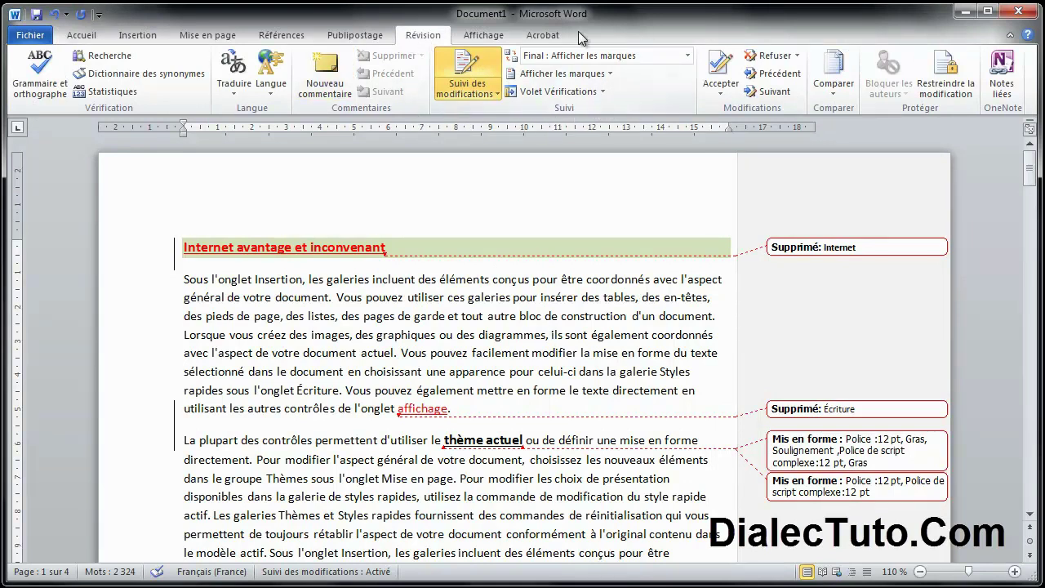
click(602, 91)
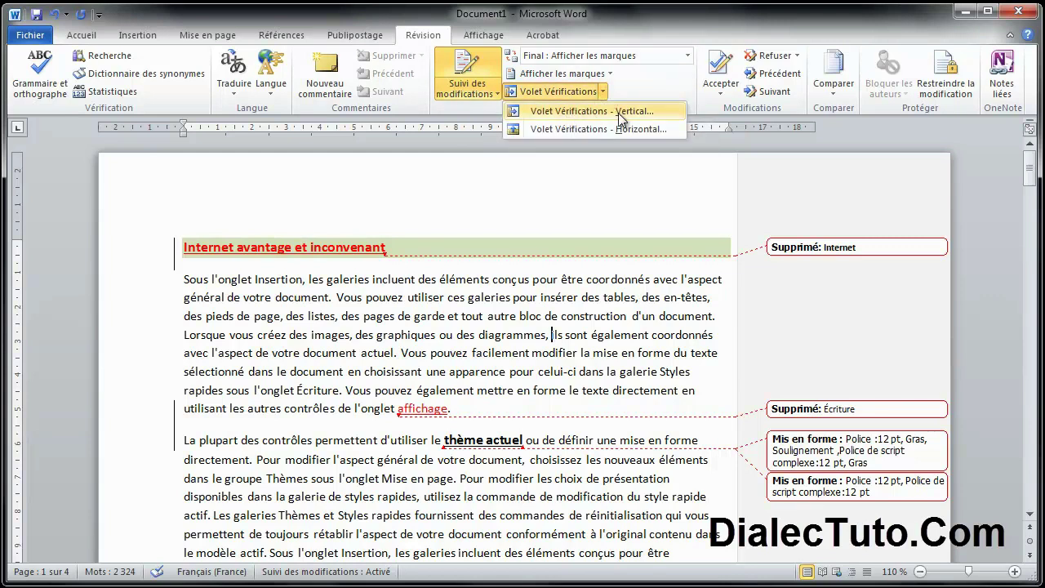
click(633, 113)
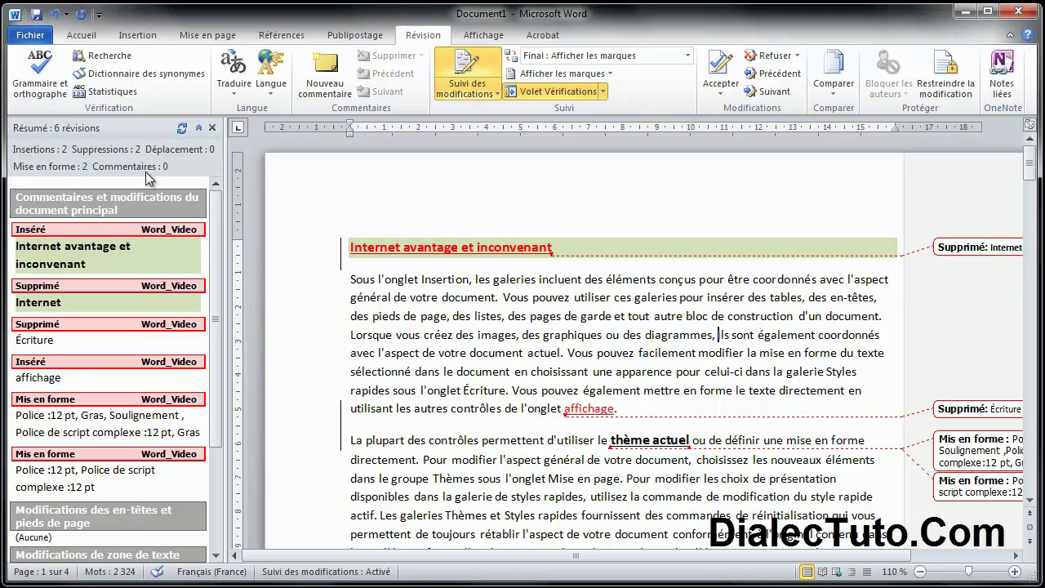
click(604, 91)
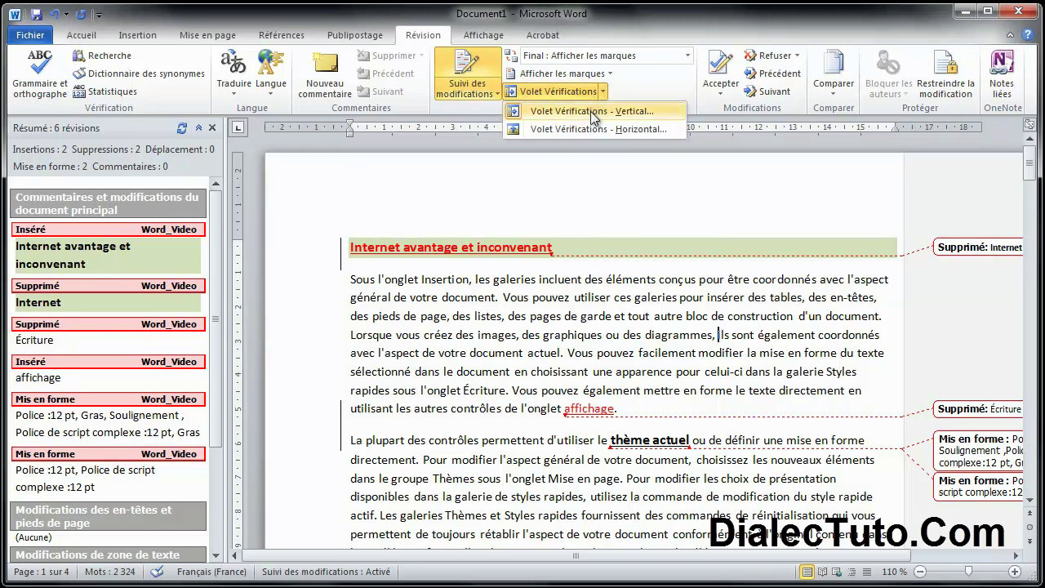
click(604, 129)
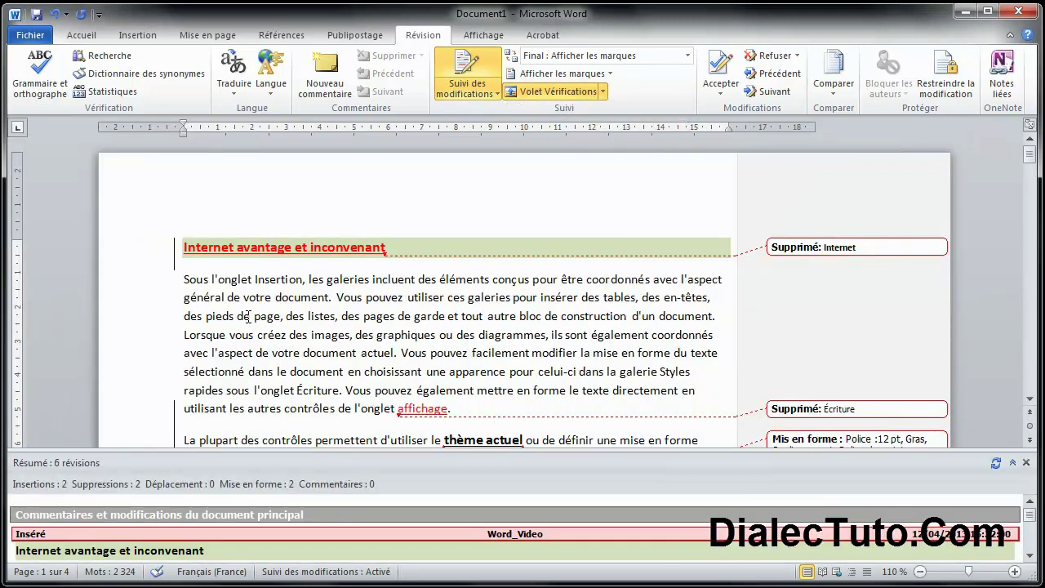
click(548, 93)
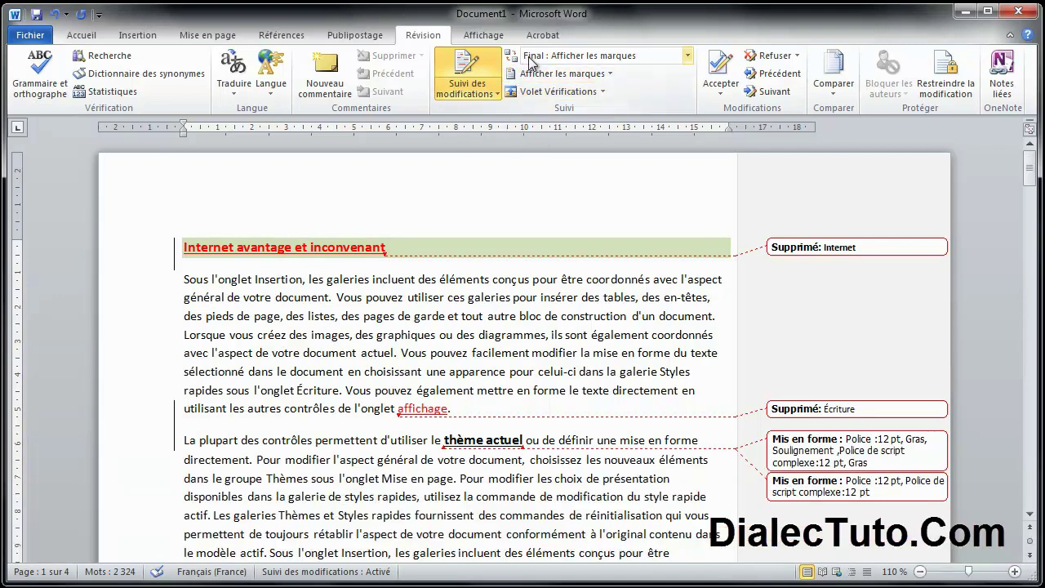
Display the document's Original version without markup and look over its heading and paragraphs.
click(690, 57)
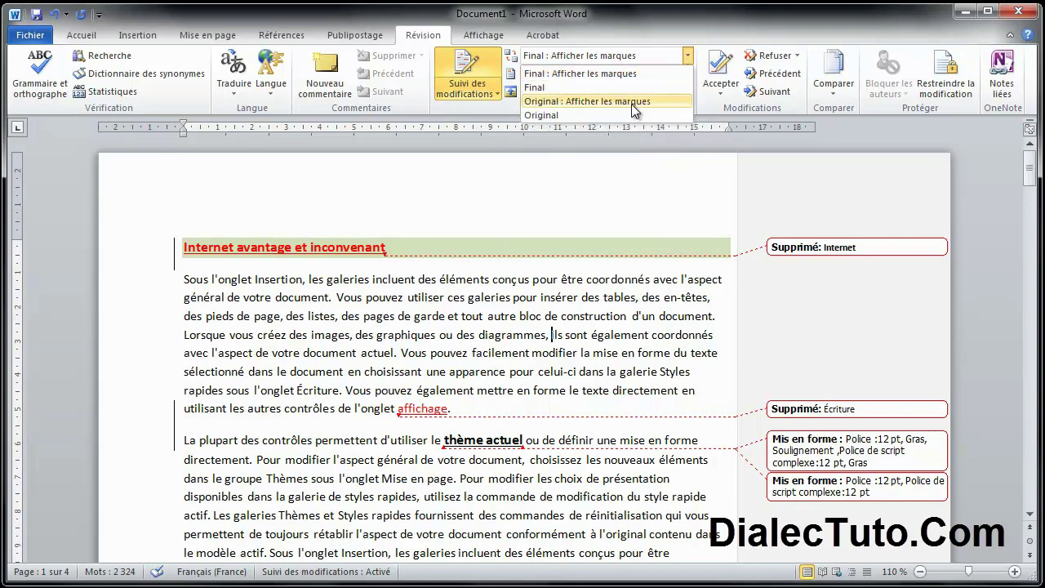
click(560, 115)
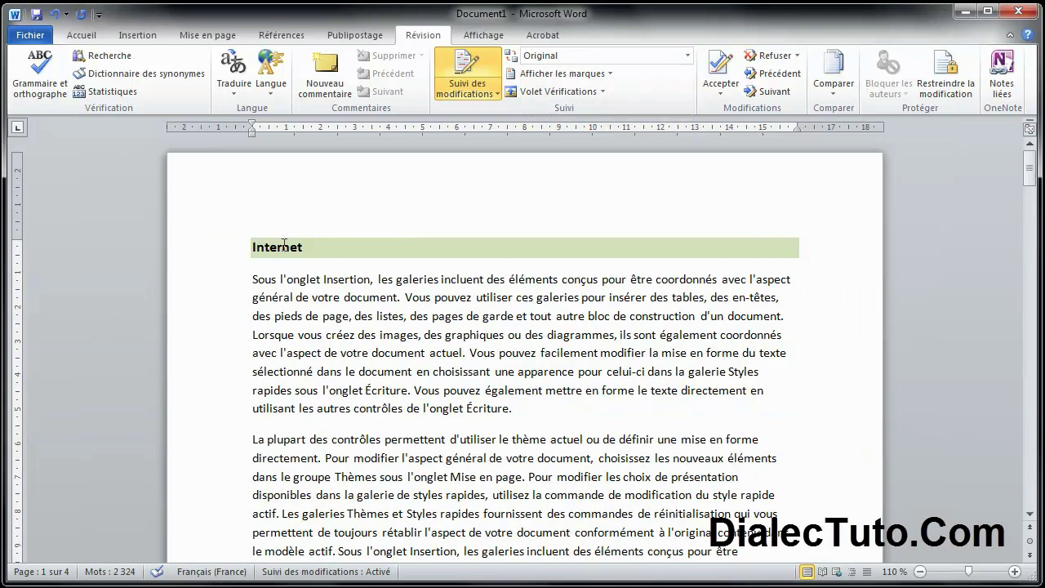
scroll(283, 245, down, 7)
scroll(333, 349, up, 6)
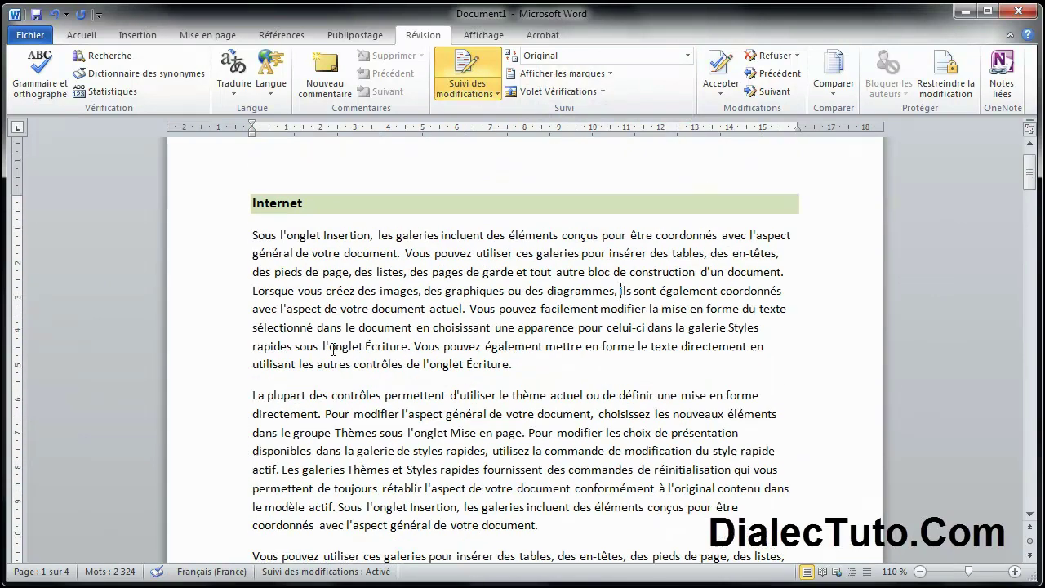
scroll(333, 349, up, 1)
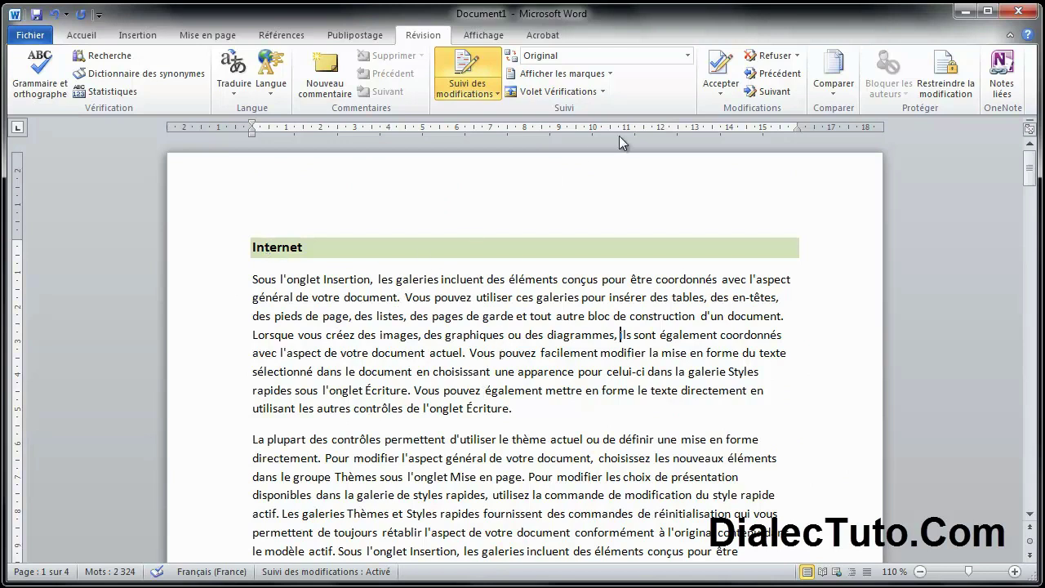
Display the Final version without markup and check the replaced word "affichage" in the first paragraph.
click(688, 56)
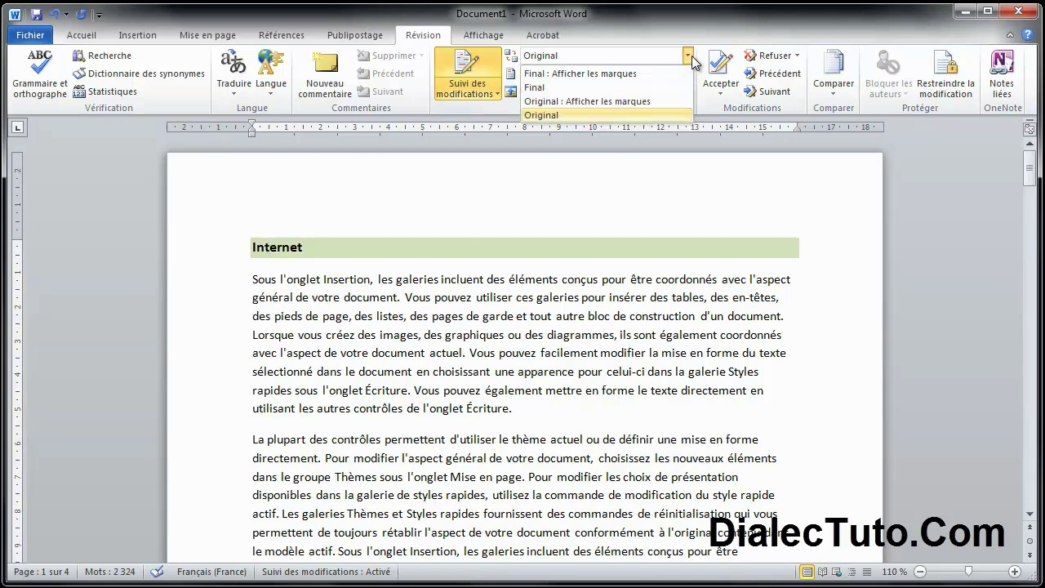
click(535, 87)
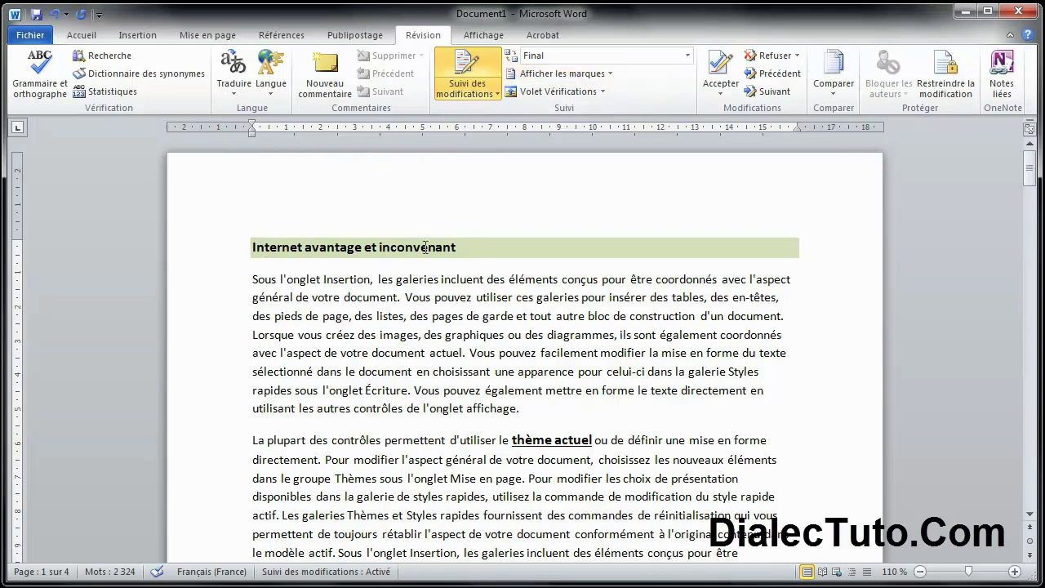
double_click(493, 407)
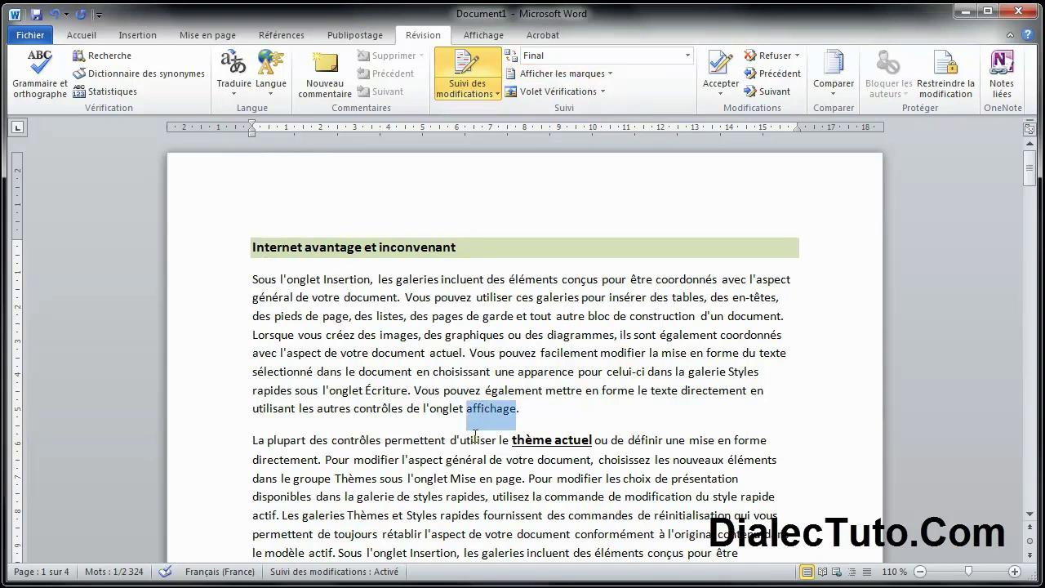
Switch the review display to "Final : Afficher les marques" and select the revised heading text.
click(687, 55)
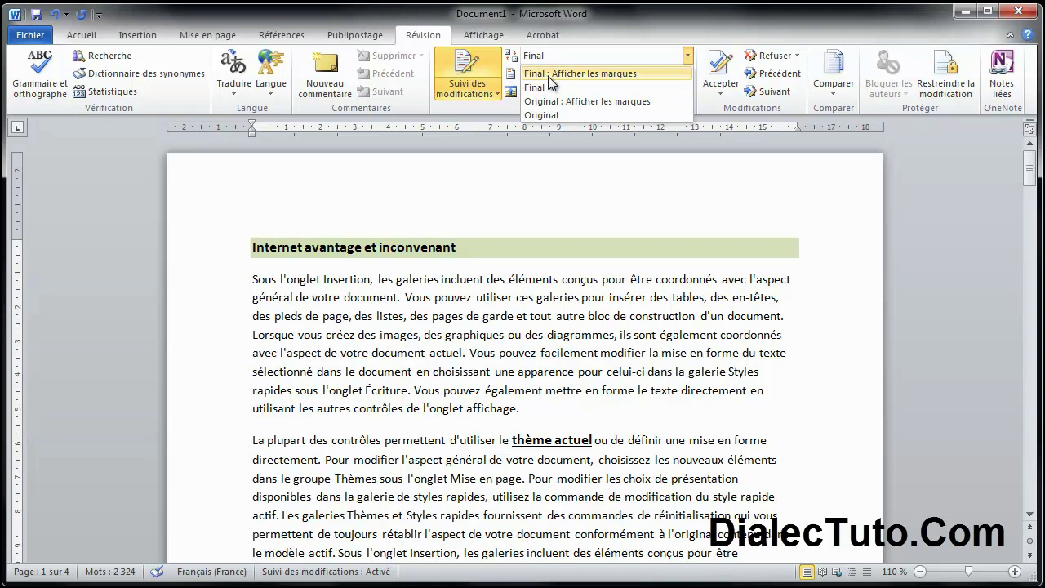
click(598, 74)
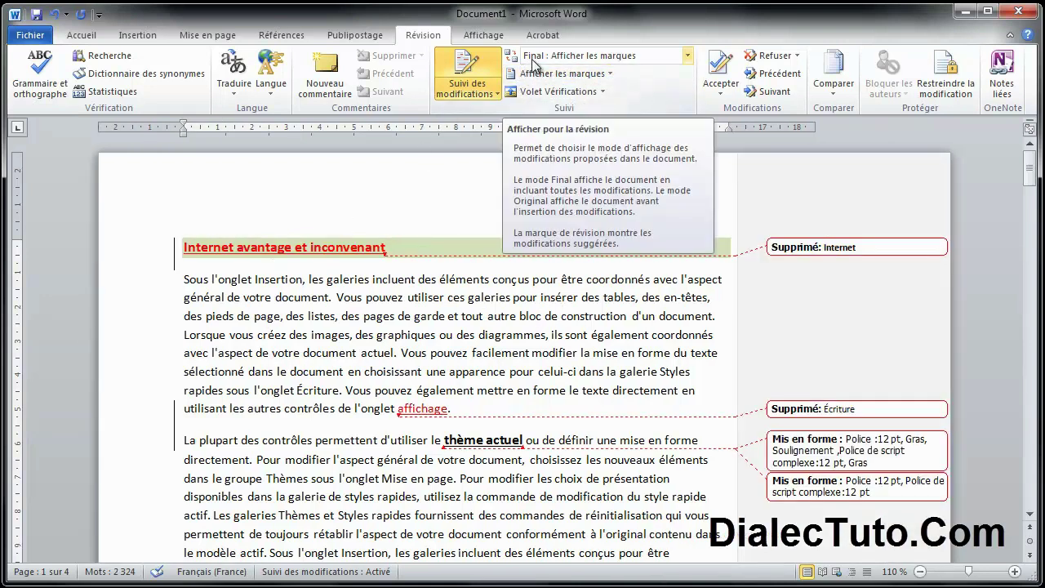
drag(390, 247, 184, 249)
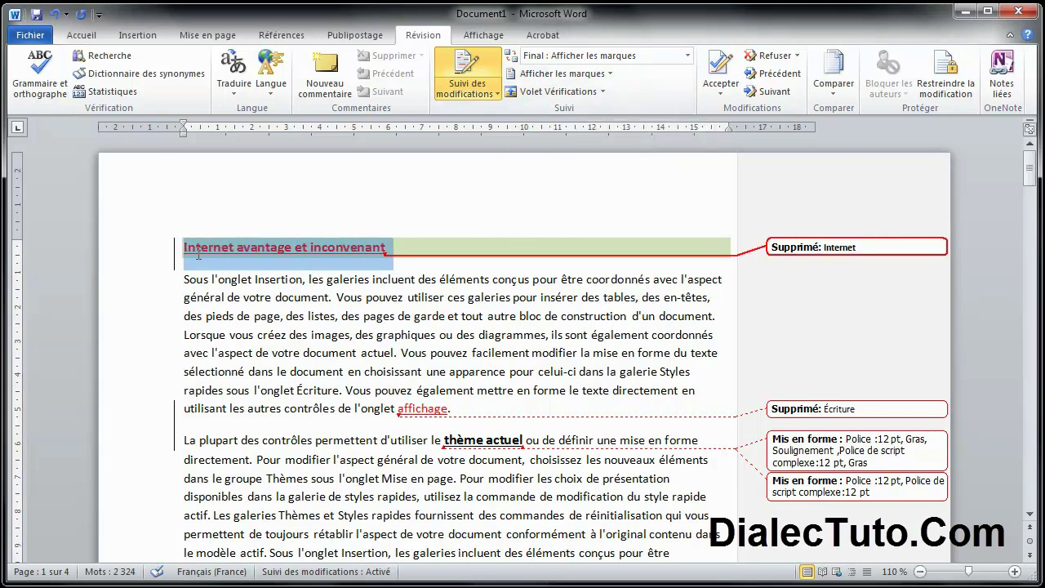
Switch the review display to "Original : Afficher les marques" and look over the deletions and insertion balloons on the first page.
click(246, 299)
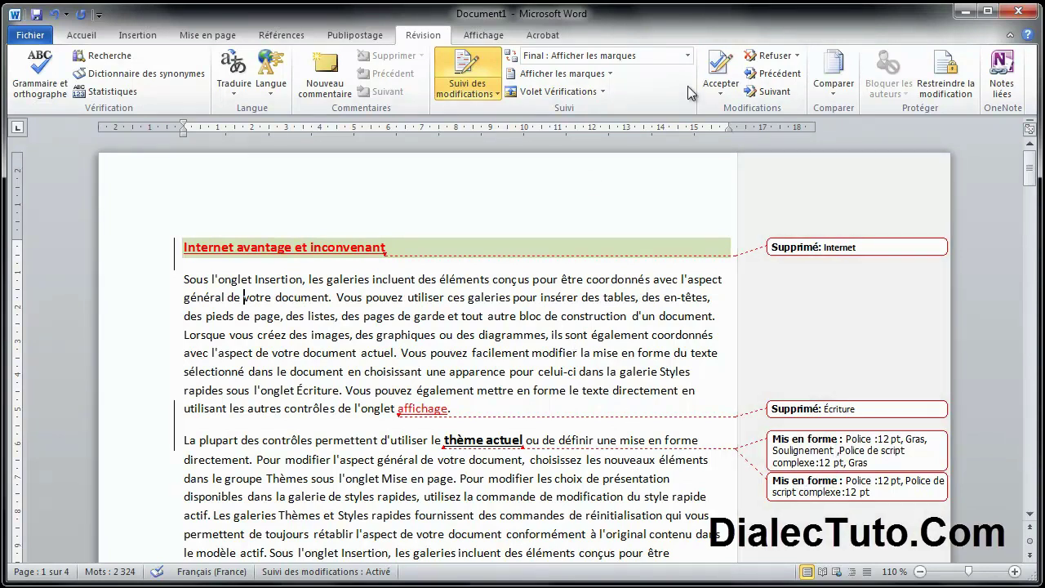
click(688, 57)
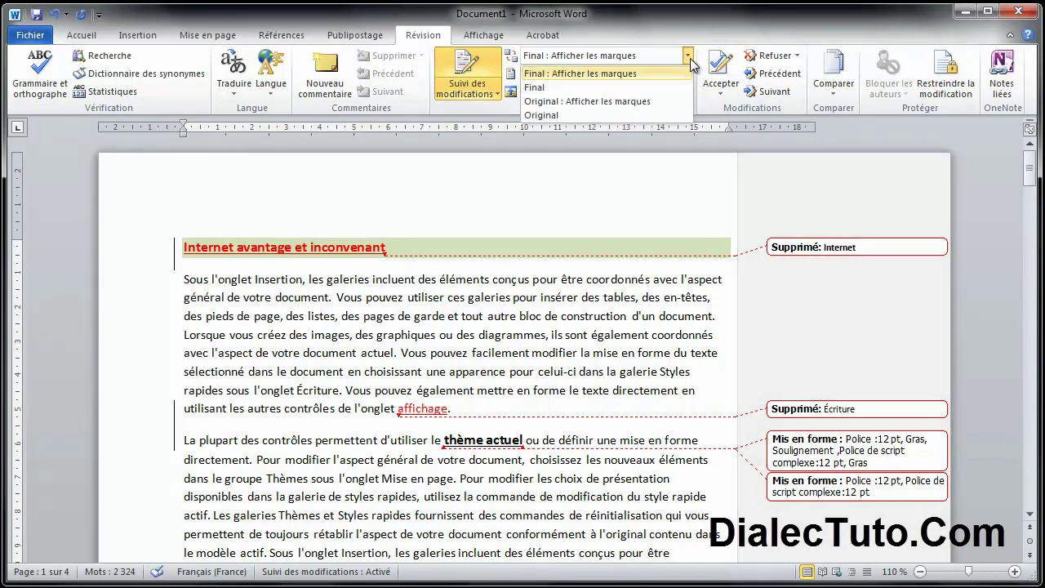
click(587, 101)
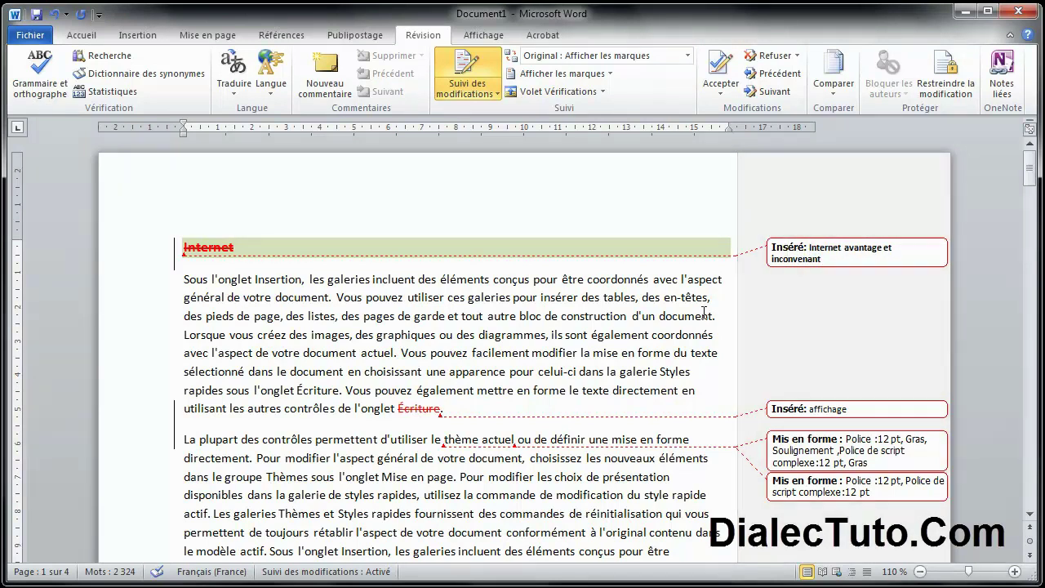
scroll(420, 407, down, 1)
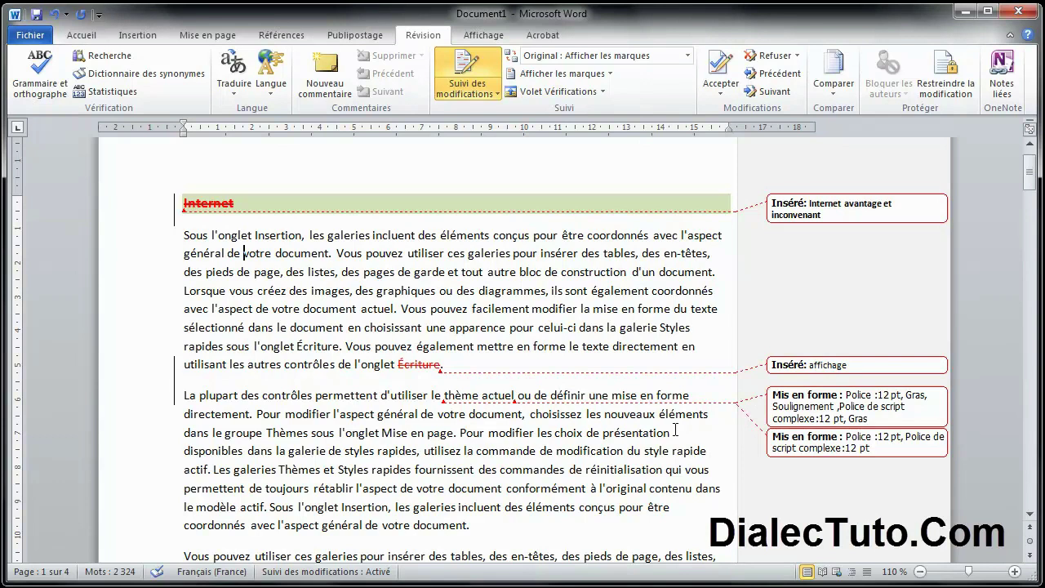
scroll(678, 427, up, 1)
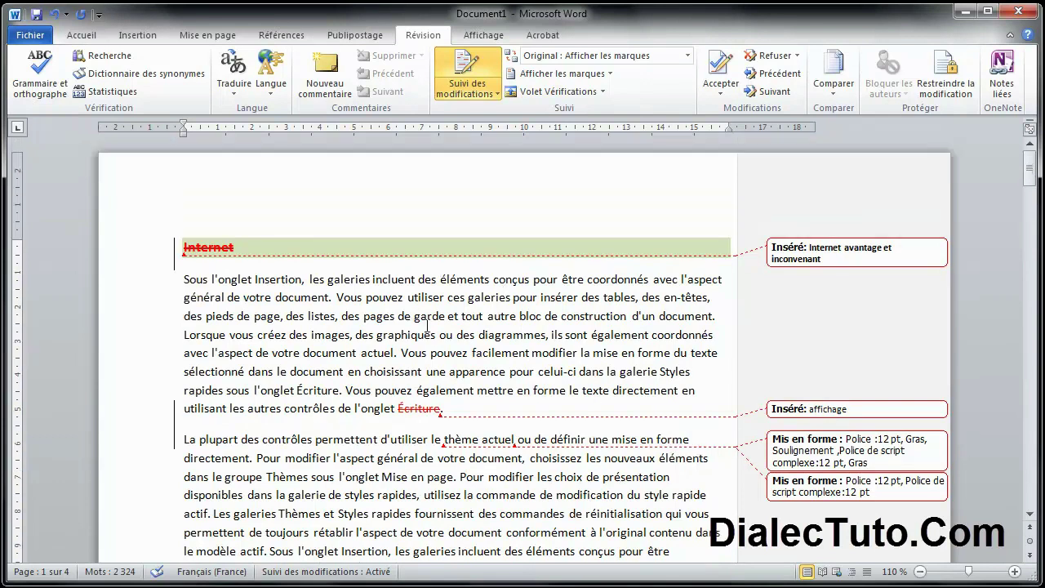
scroll(426, 325, down, 6)
scroll(424, 332, up, 5)
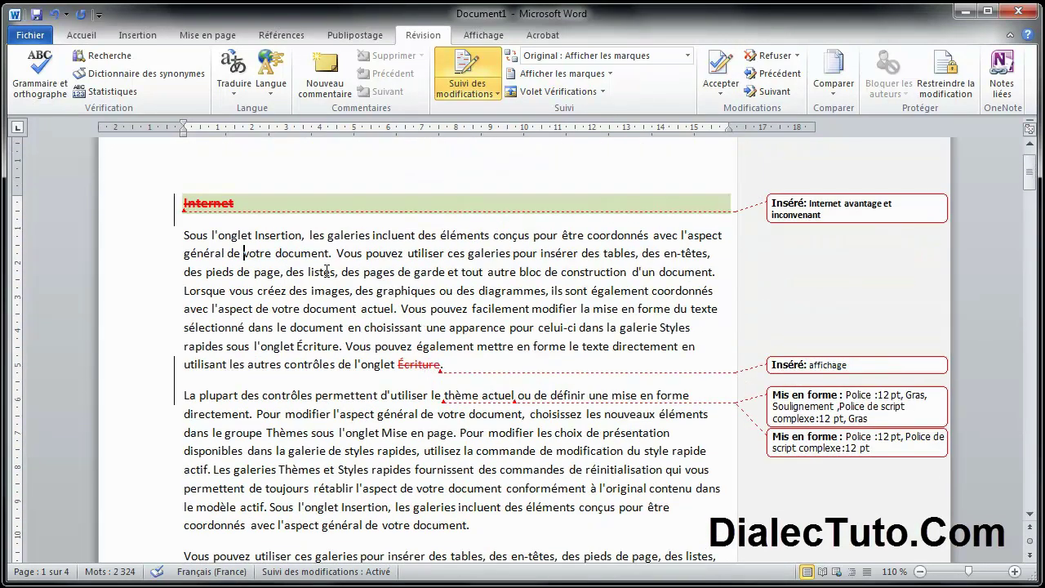
scroll(363, 288, up, 1)
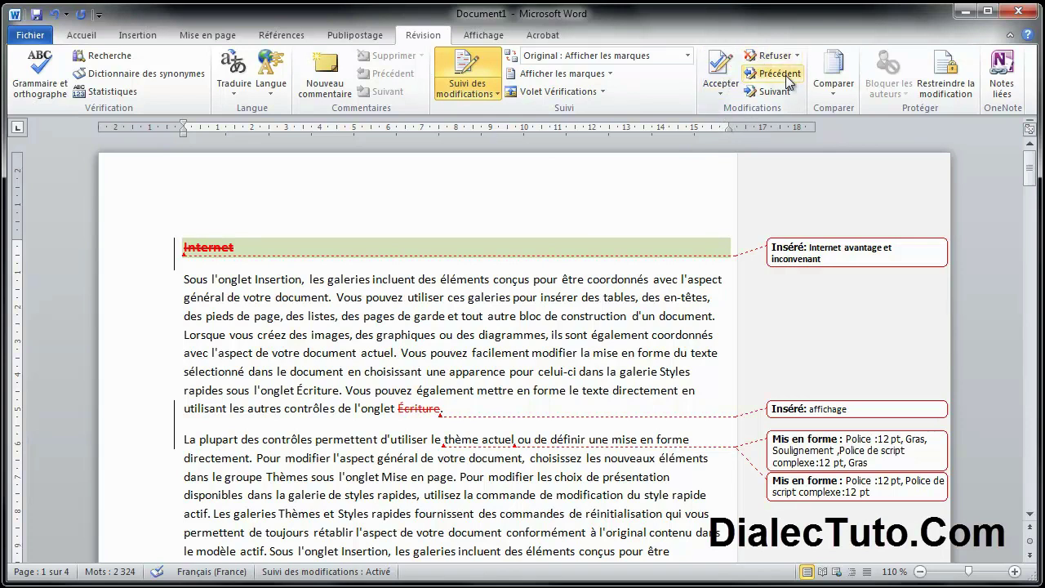
Move forward through the tracked changes from the heading insertion to the deleted word "Écriture", and back to the heading insertion.
click(830, 252)
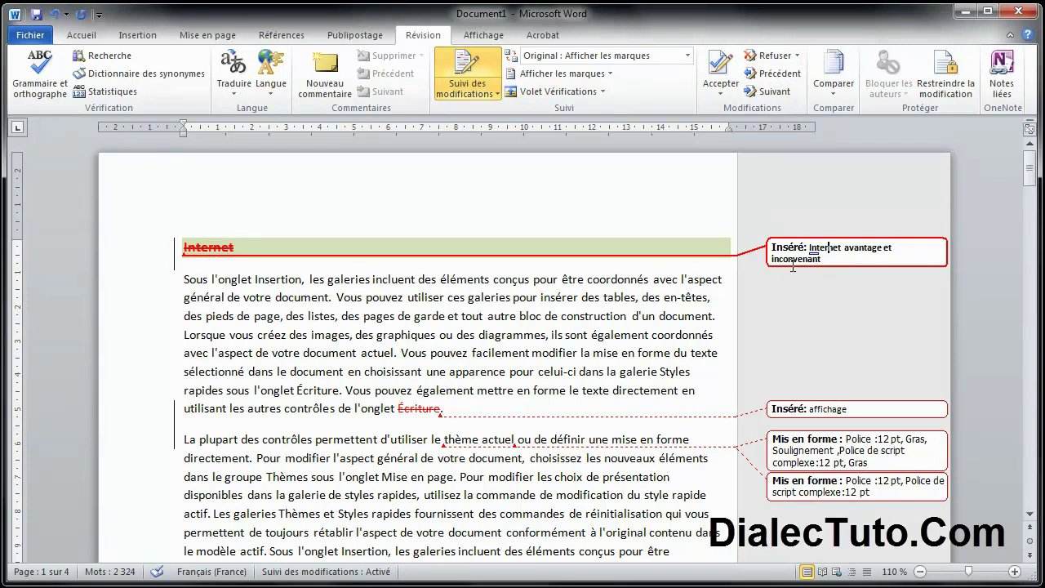
click(781, 93)
click(782, 96)
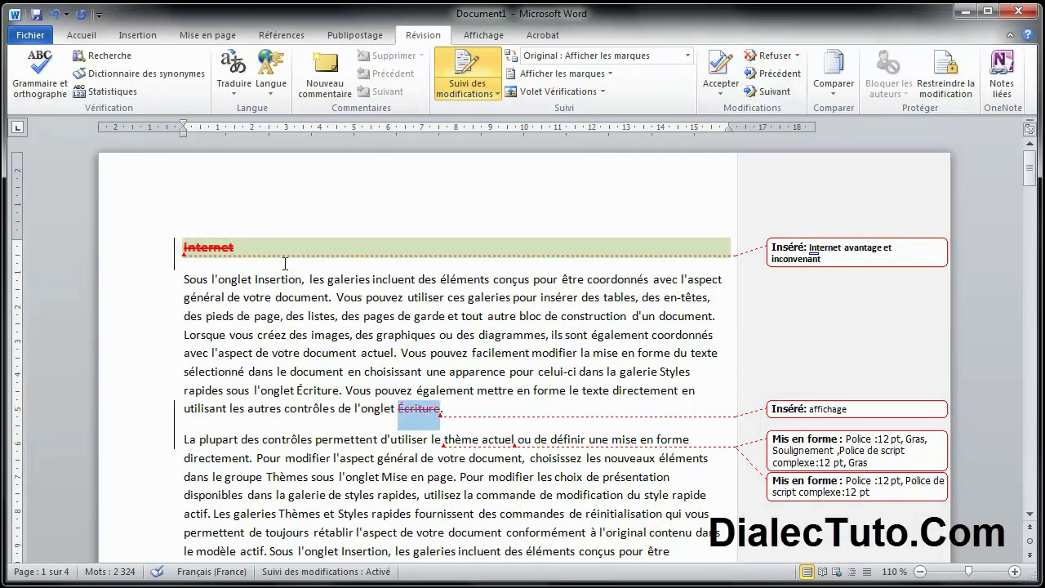
click(777, 74)
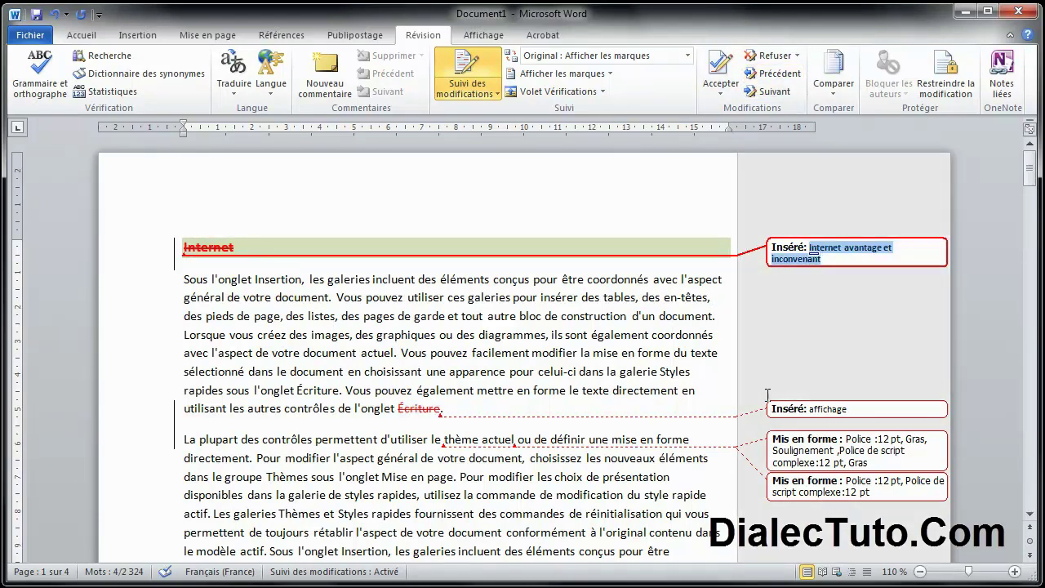
Accept only the tracked insertion "Internet avantage et inconvenant" in the heading.
click(836, 259)
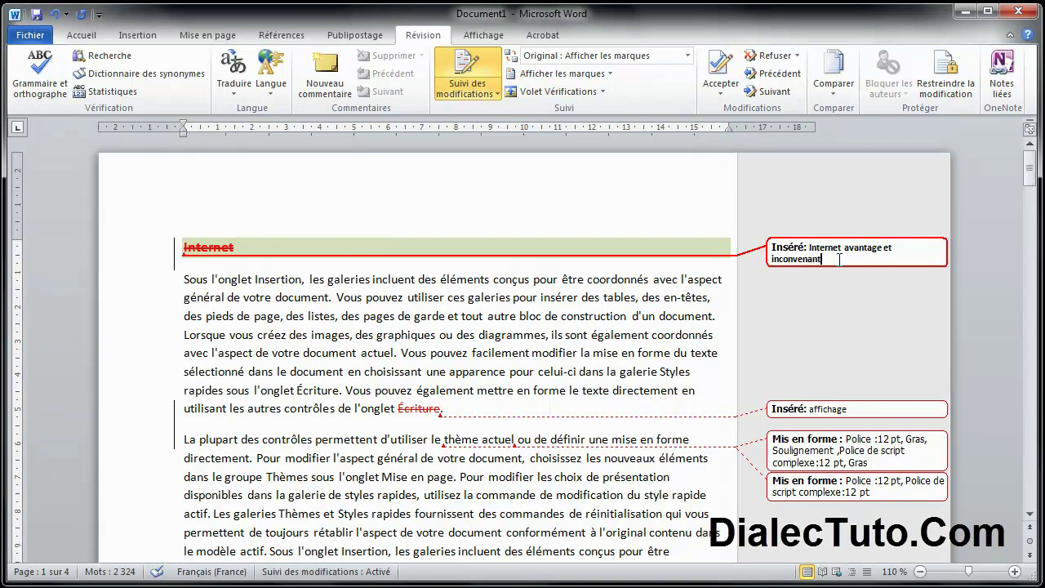
click(721, 88)
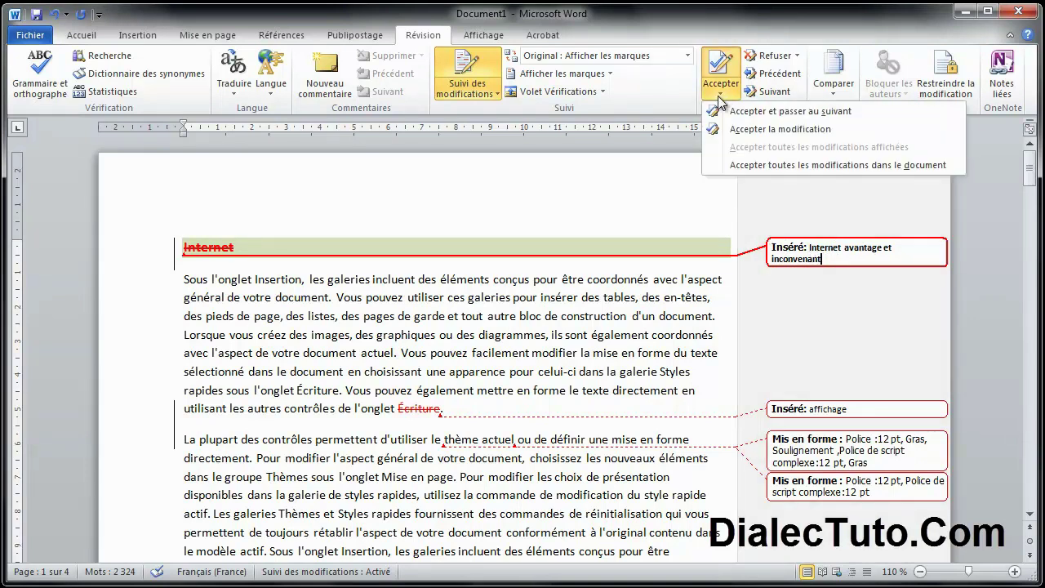
click(718, 79)
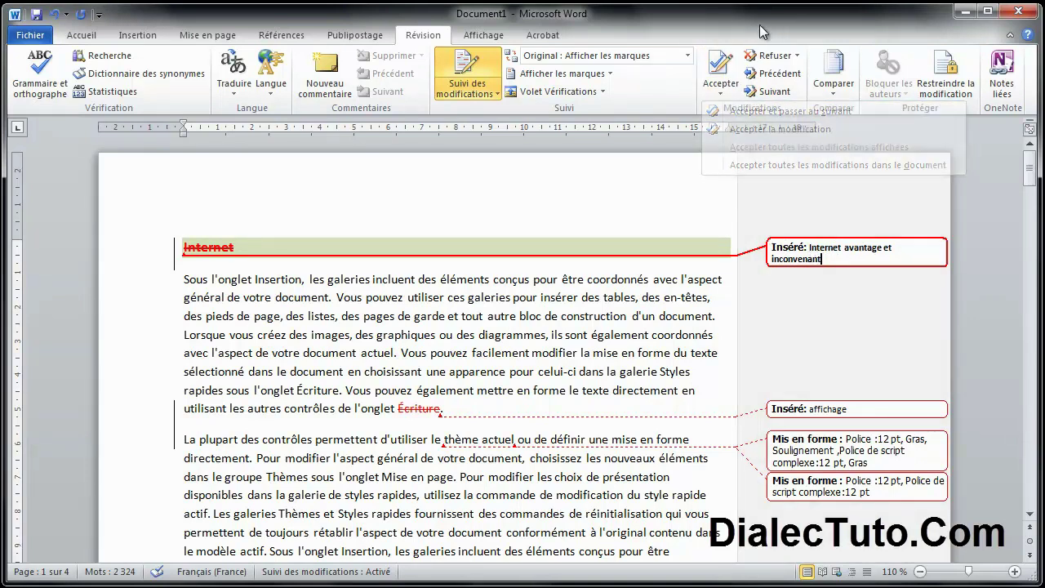
click(721, 91)
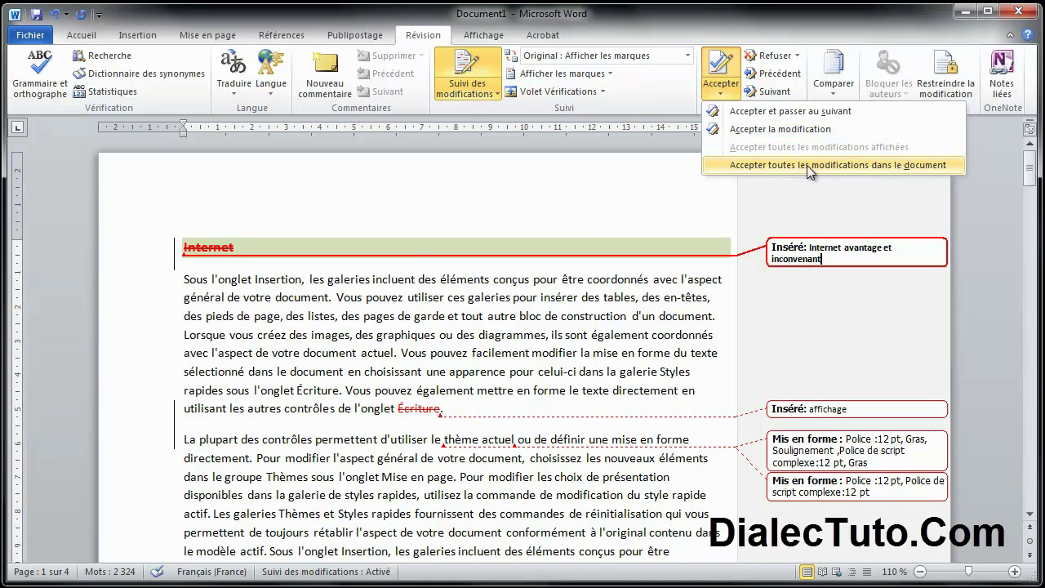
click(754, 132)
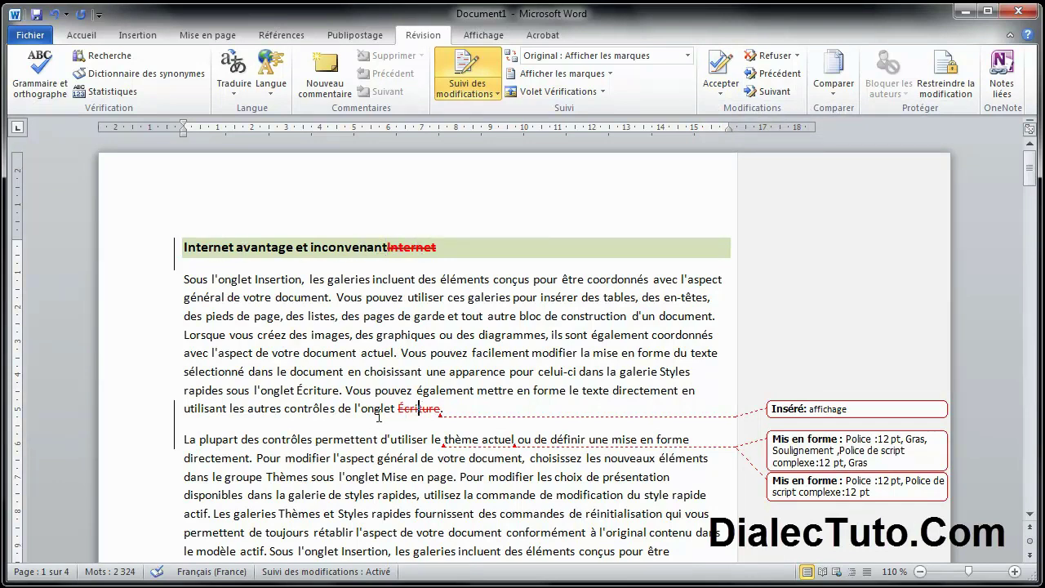
Reject the tracked deletion of the word "Écriture" at the end of the first paragraph.
click(796, 57)
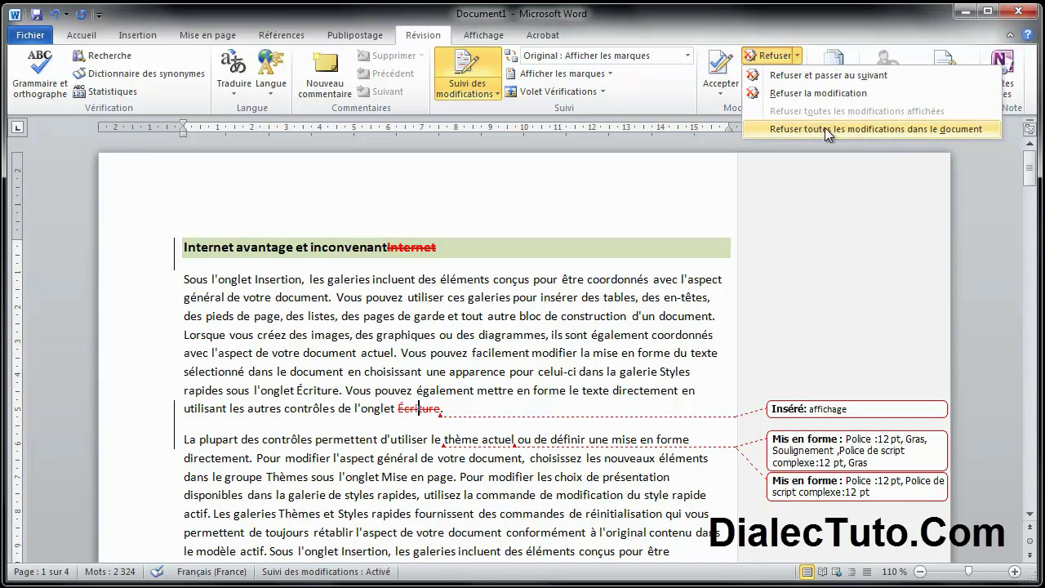
click(792, 95)
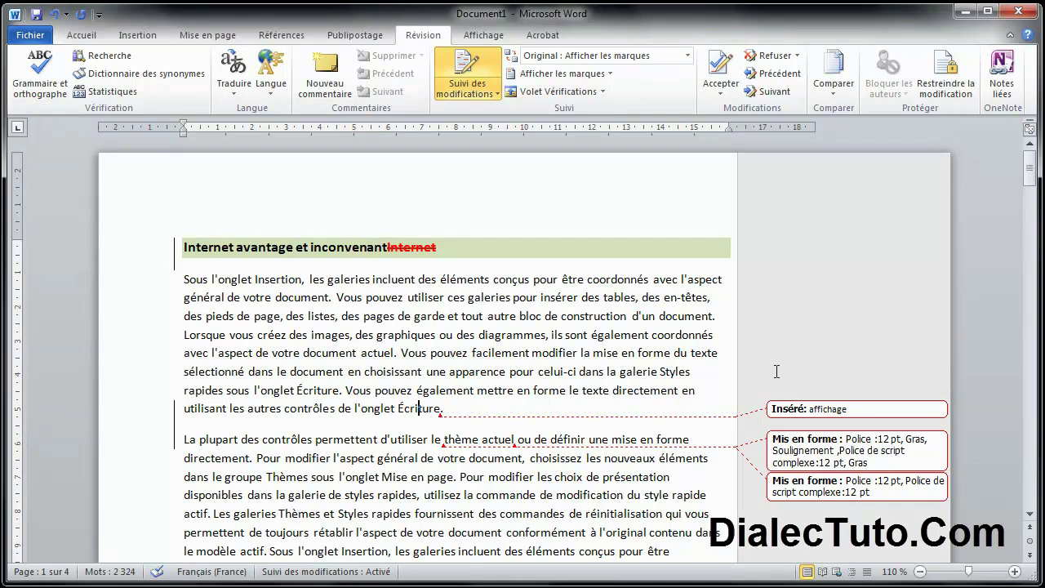
Accept the 12 pt bold underlined formatting change on "thème actuel" in the second paragraph.
scroll(474, 419, down, 1)
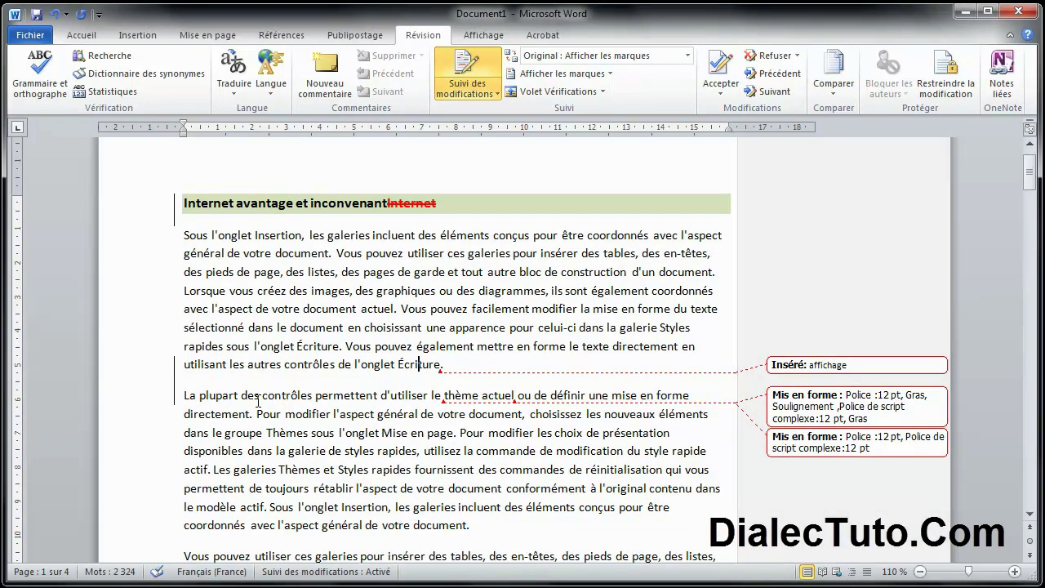
drag(470, 400, 512, 400)
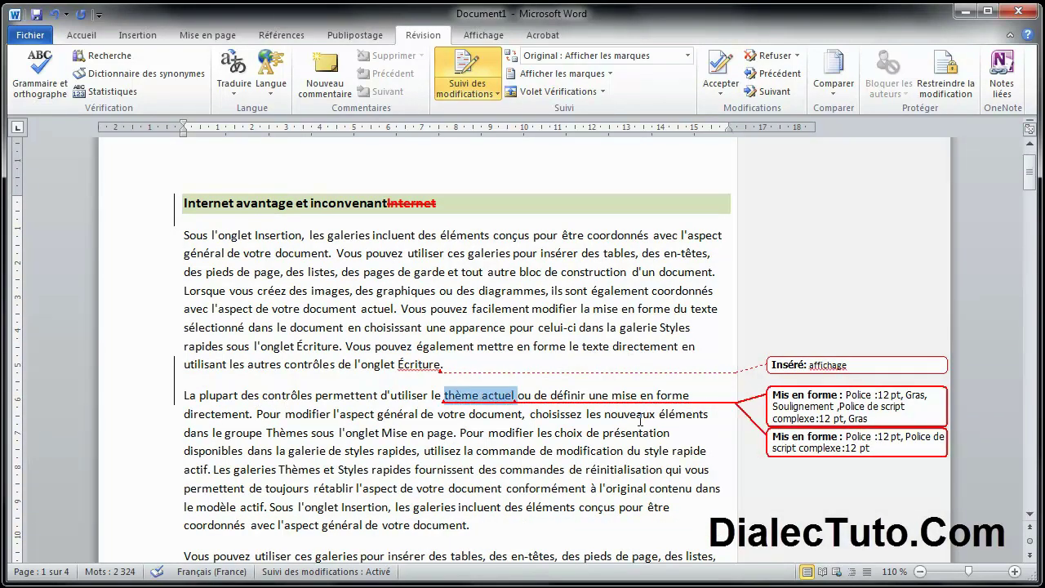
click(480, 398)
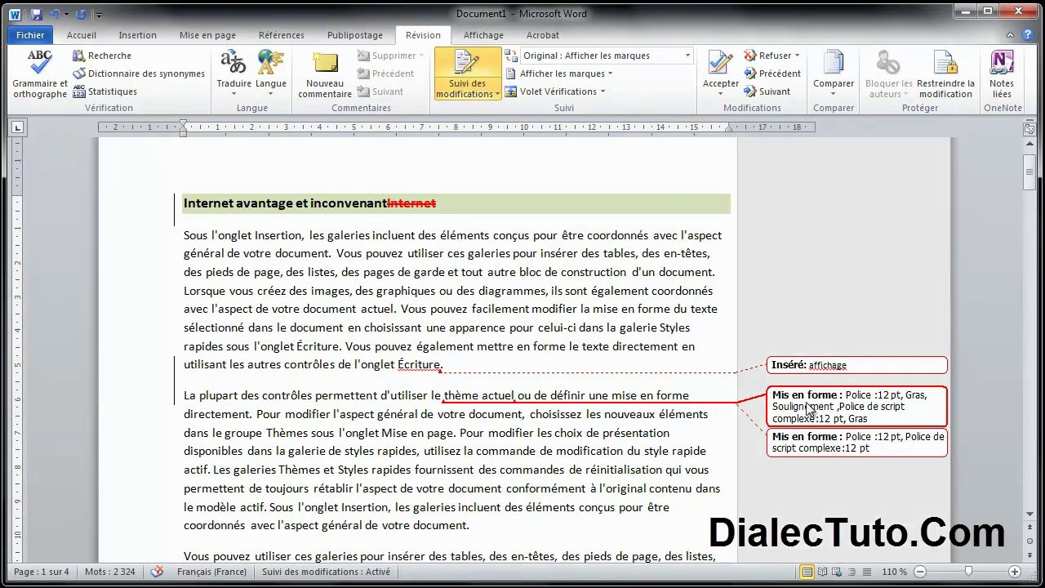
click(818, 413)
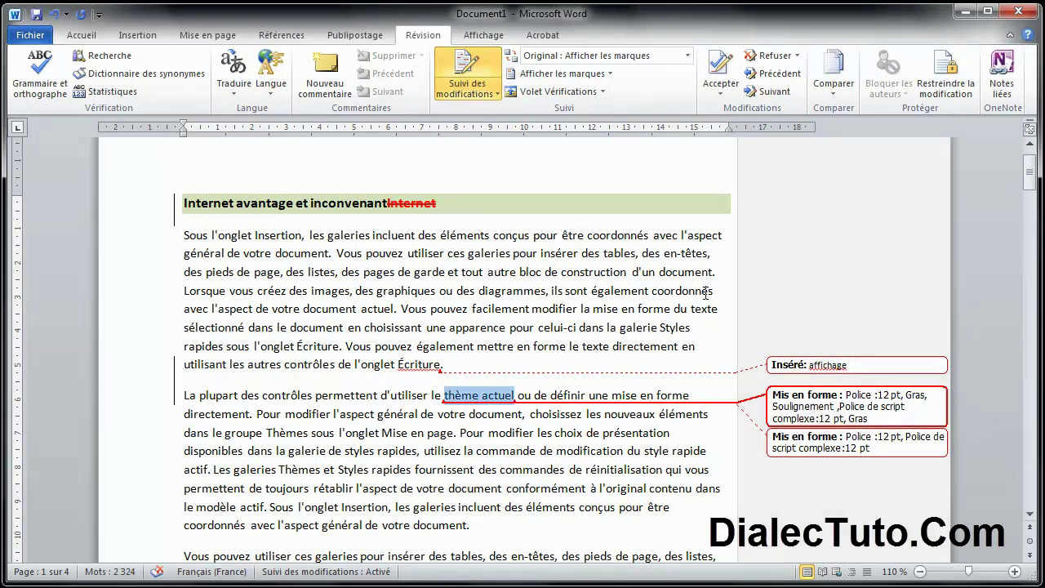
click(721, 86)
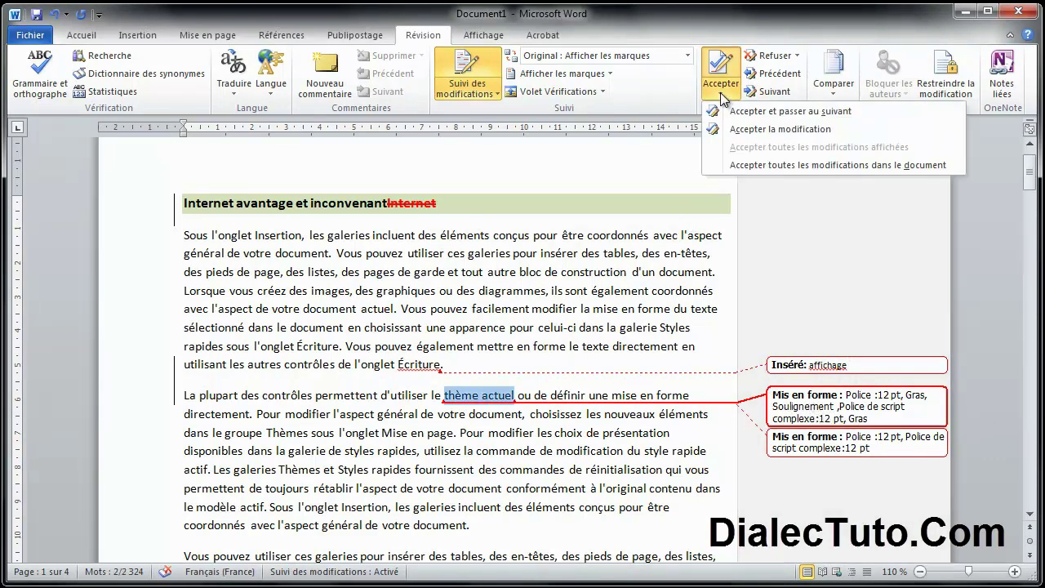
click(762, 130)
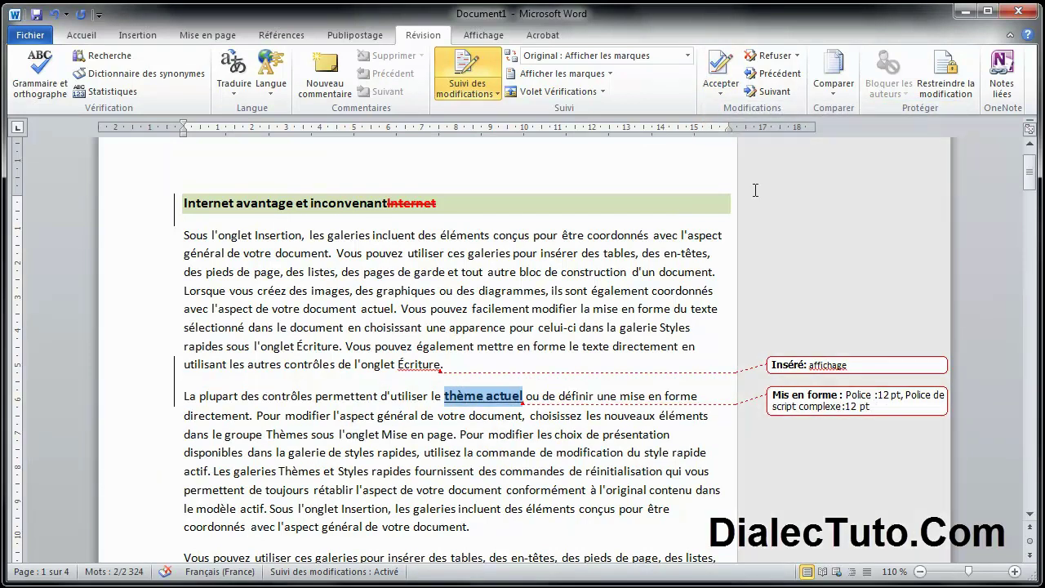
click(722, 86)
click(748, 114)
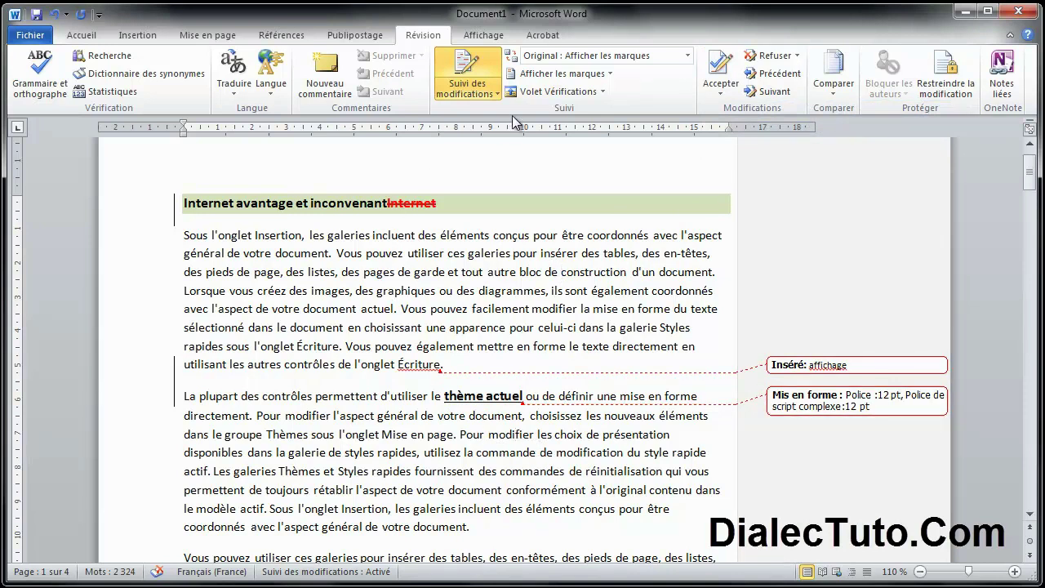
Reject the tracked insertion "affichage" at the end of the first paragraph.
click(687, 56)
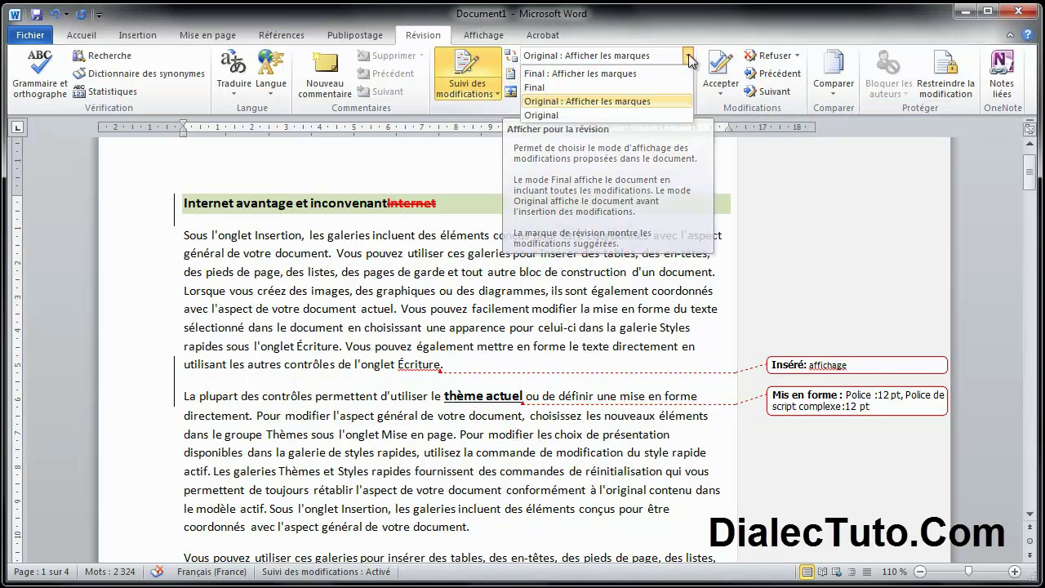
click(798, 366)
click(798, 364)
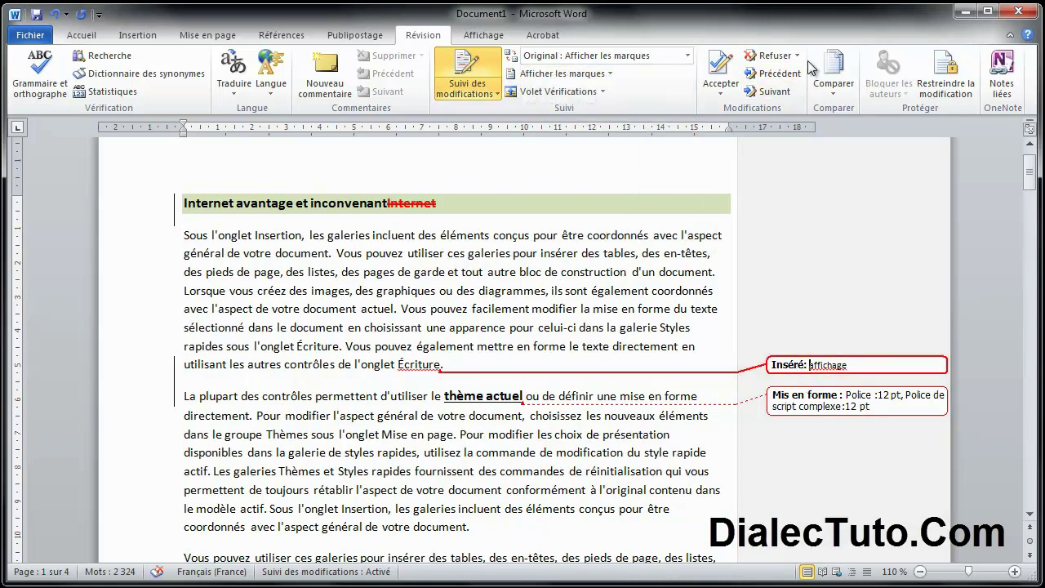
click(797, 56)
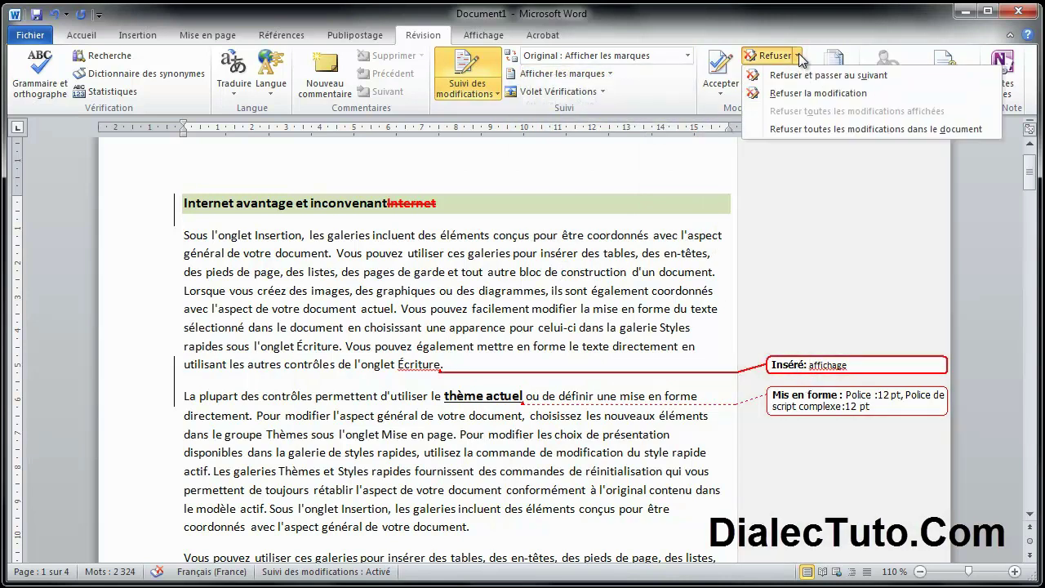
click(821, 93)
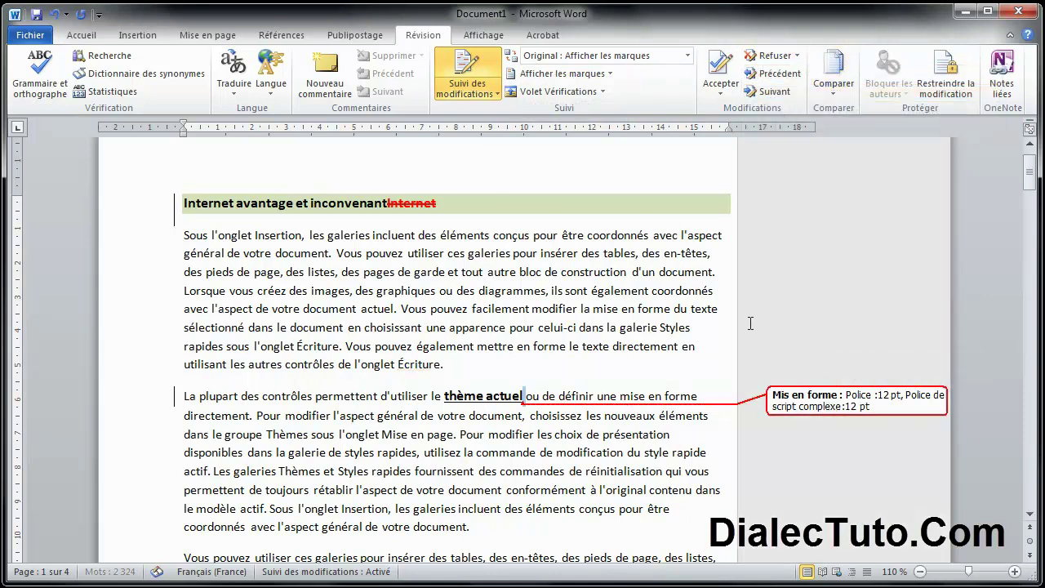
Accept the remaining 12 pt formatting change after "thème actuel" and the deletion of "Internet" in the heading.
click(721, 91)
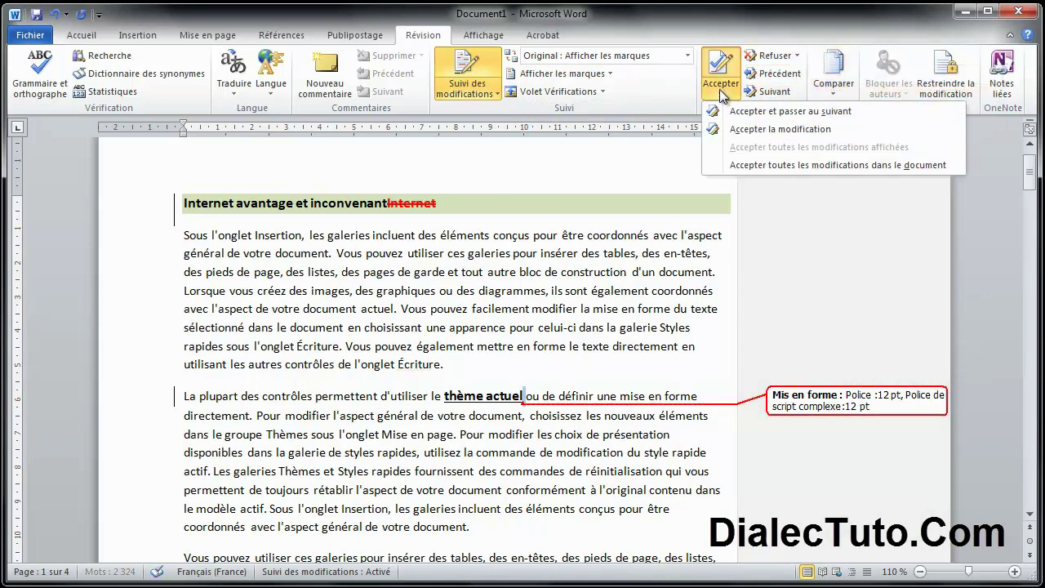
click(740, 129)
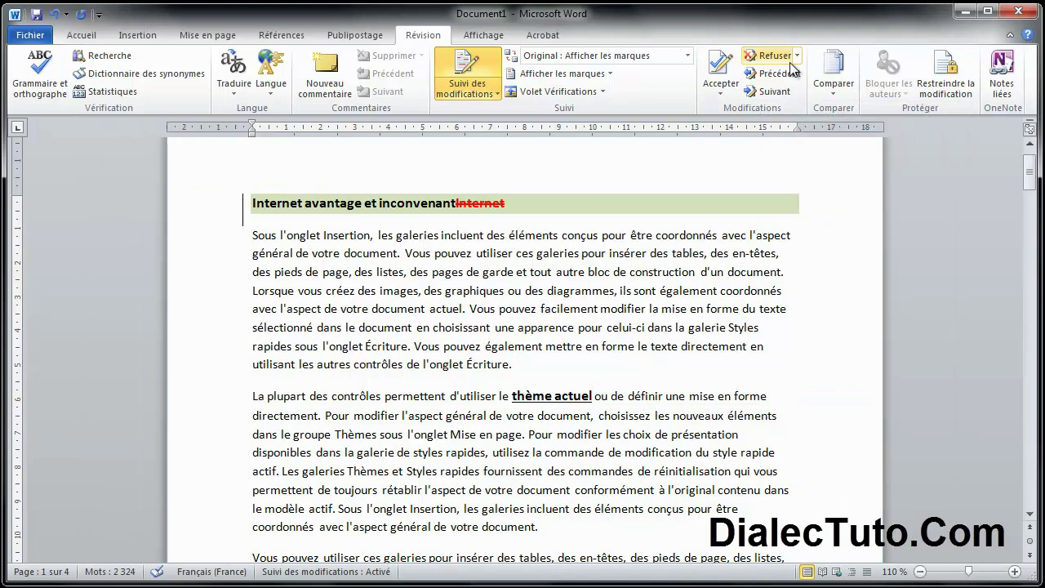
click(720, 92)
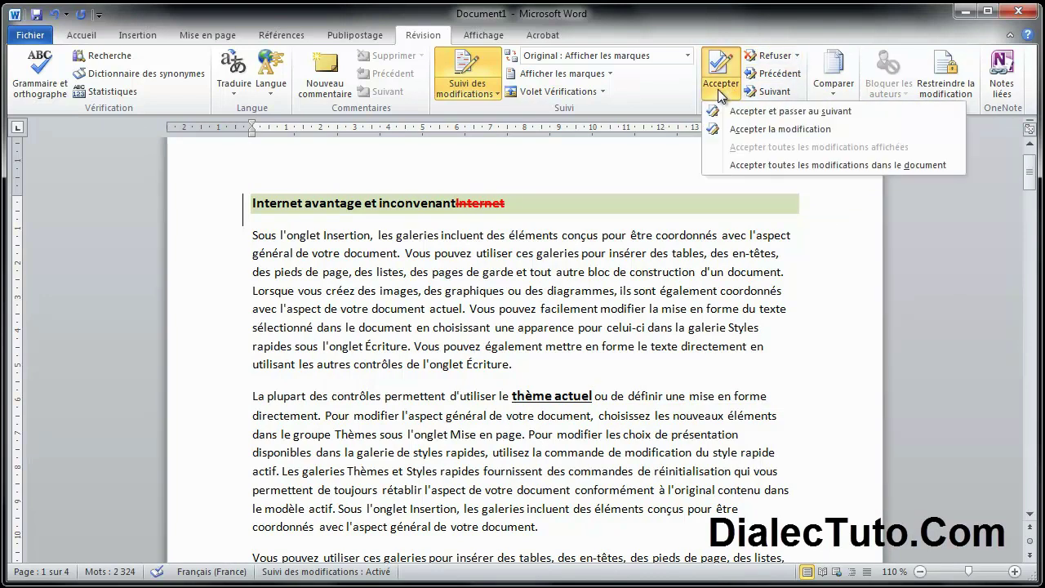
click(792, 129)
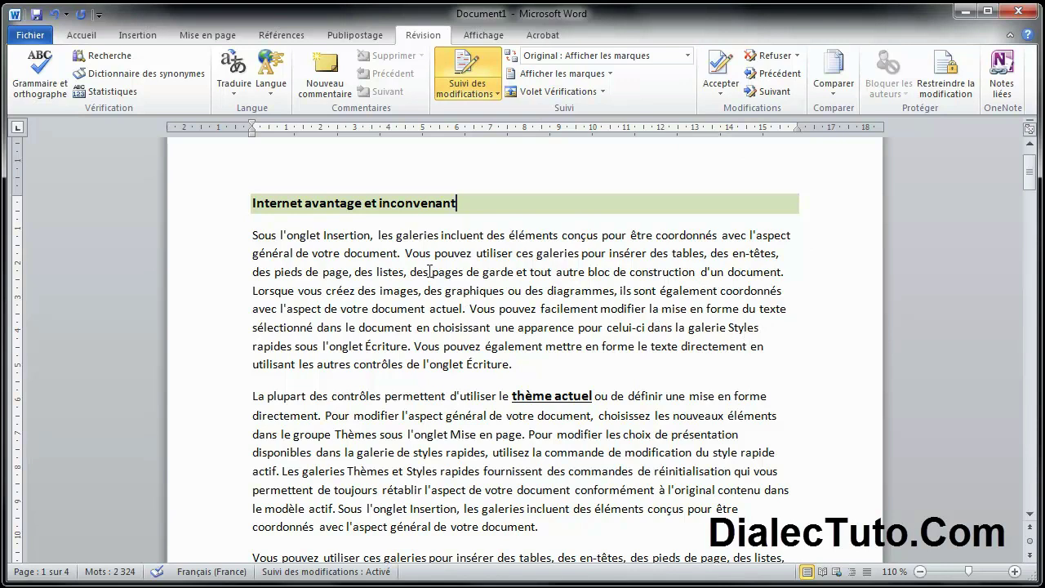
Add an empty comment on "inconvenant" in the heading and select "de définir une mise" in the second paragraph.
click(330, 75)
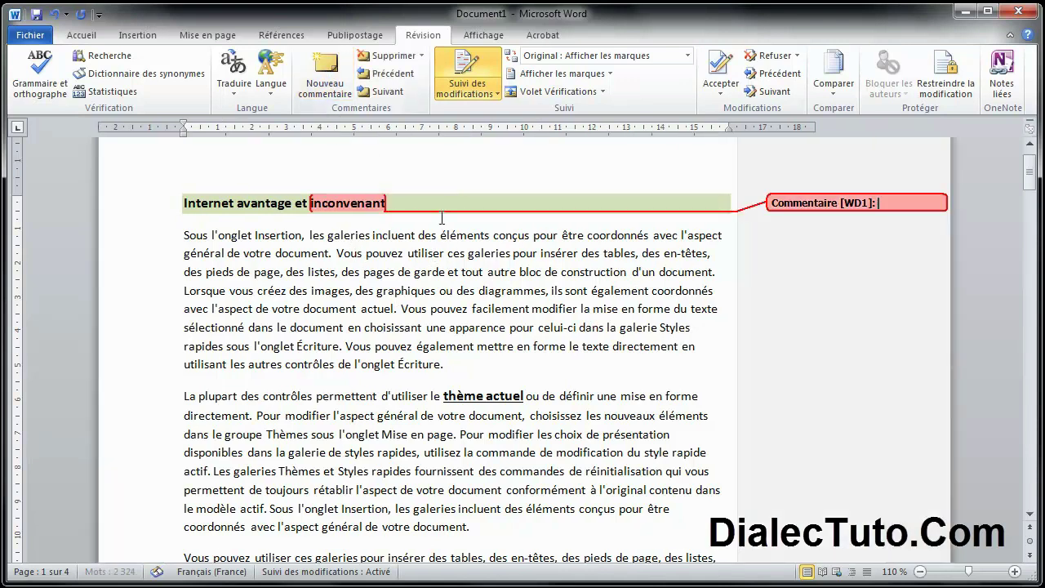
drag(542, 396, 649, 396)
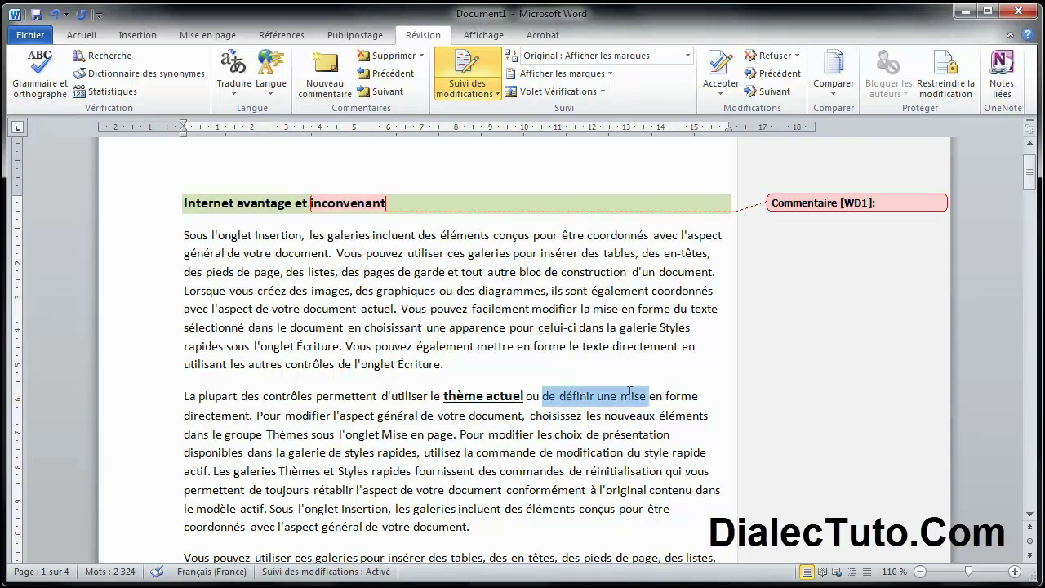
click(463, 85)
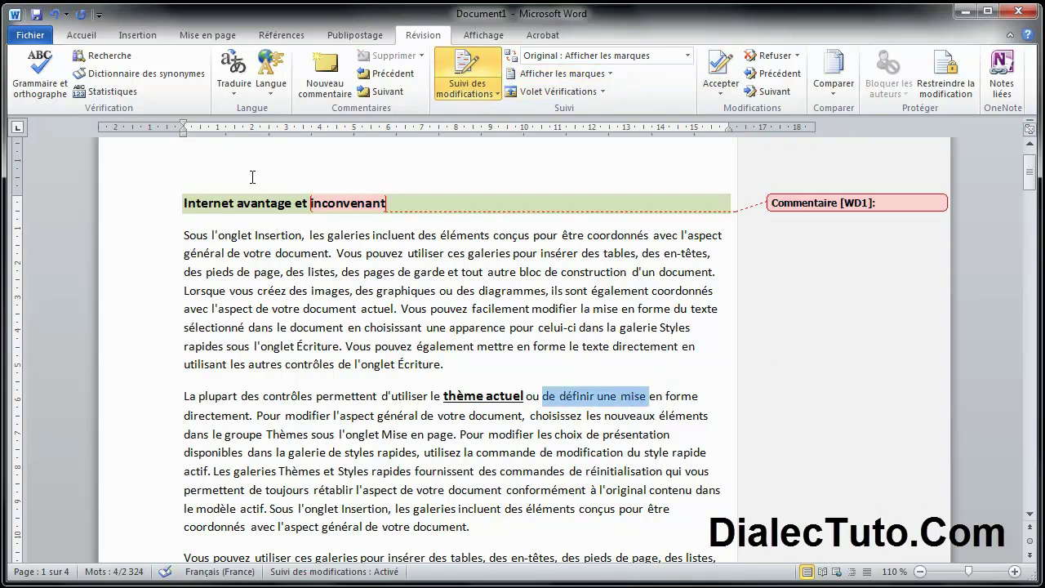
Replace the selected "de définir une mise" in the second paragraph with "microsoft" as a tracked change.
text(fgh)
key(BackSpace)
key(BackSpace)
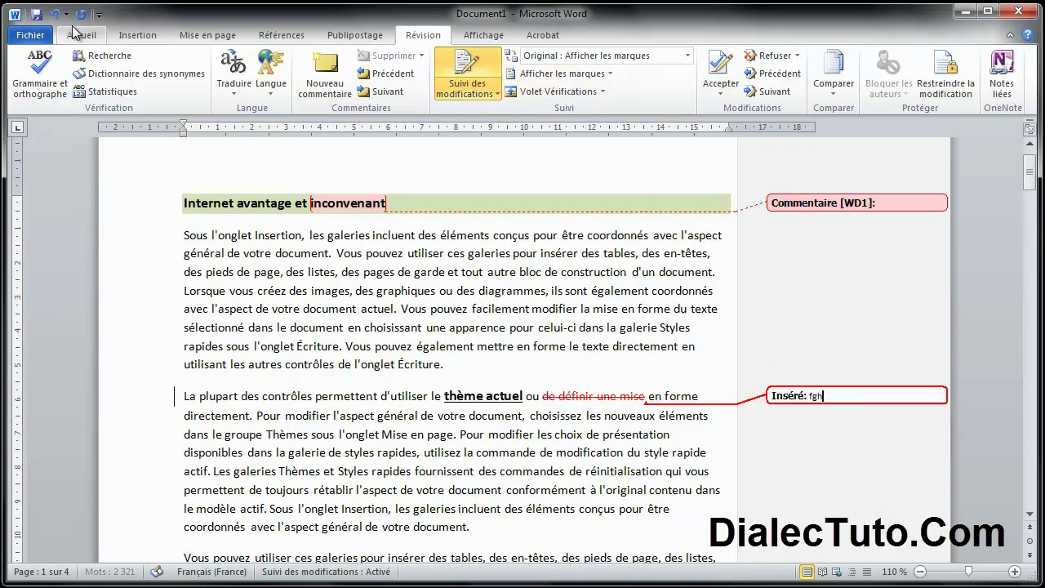
key(BackSpace)
text(microsoft)
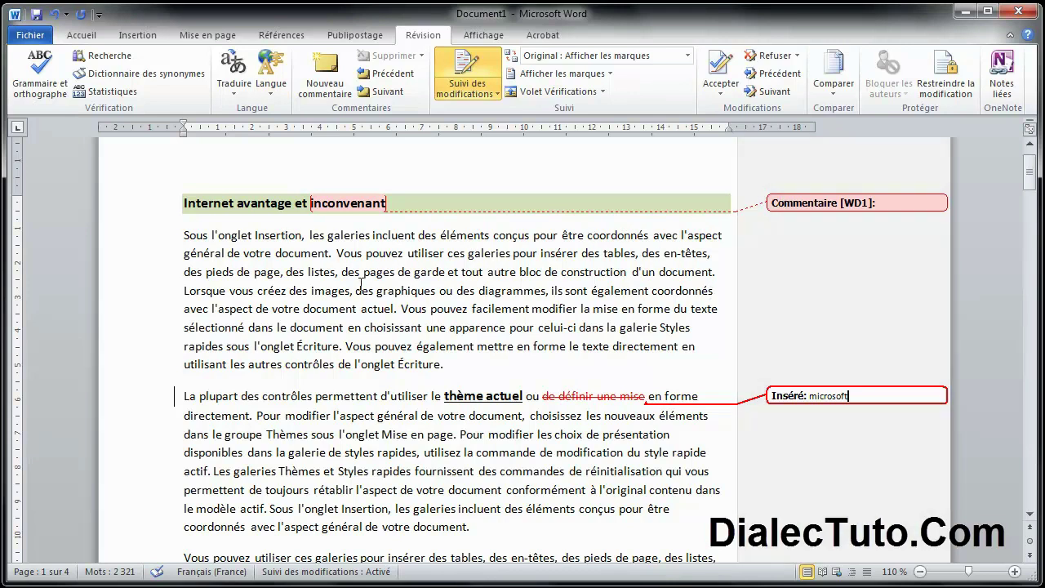
Preview the document's printout to examine how the comment and the tracked insertion would print.
click(30, 35)
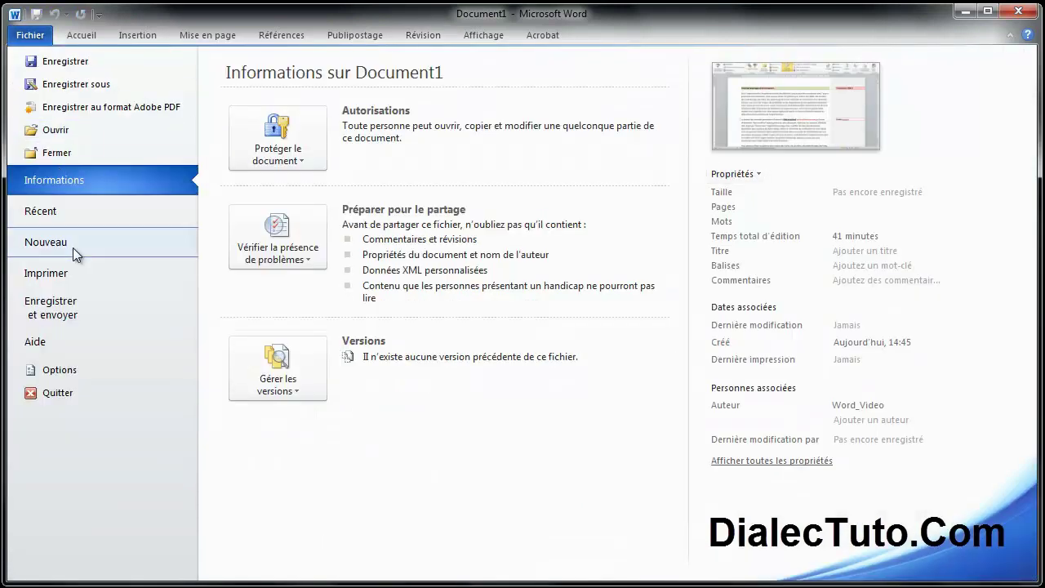
click(67, 275)
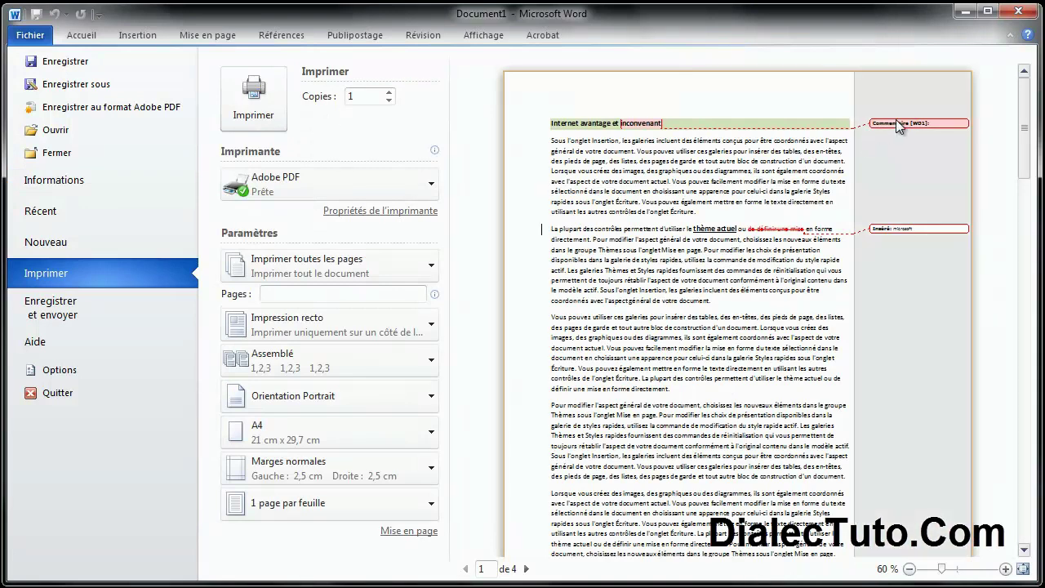
mouse_move(881, 229)
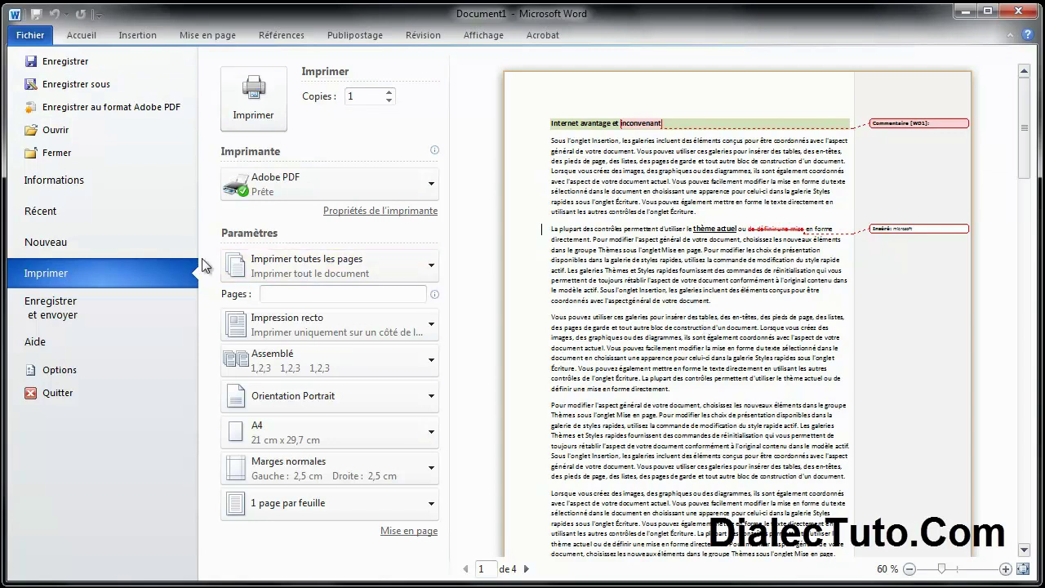
Start inspecting the document for hidden information, saving it first to the Bureau folder as "Internet avantage et inconvenant.docx".
click(89, 182)
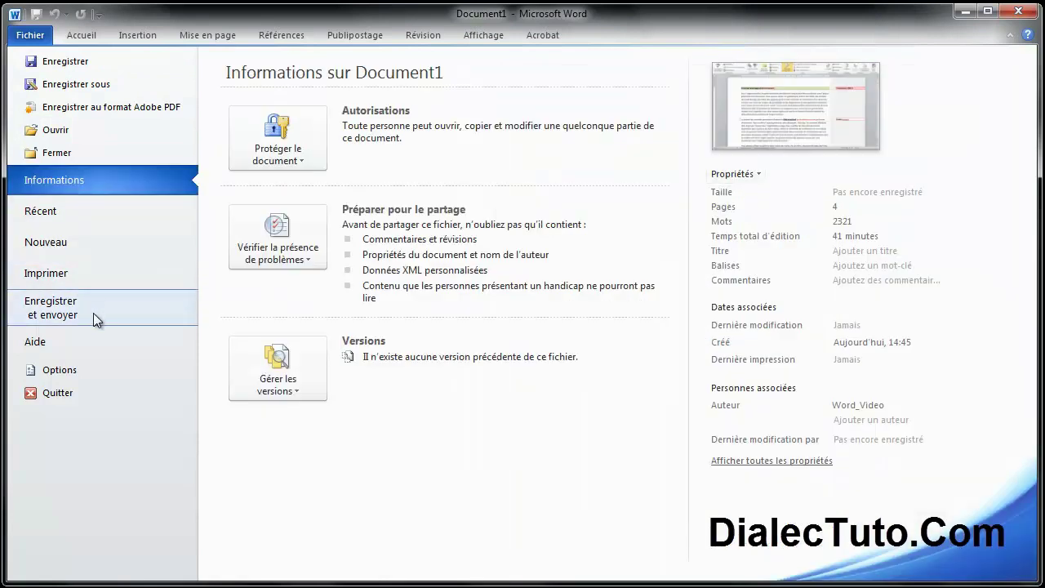
click(291, 256)
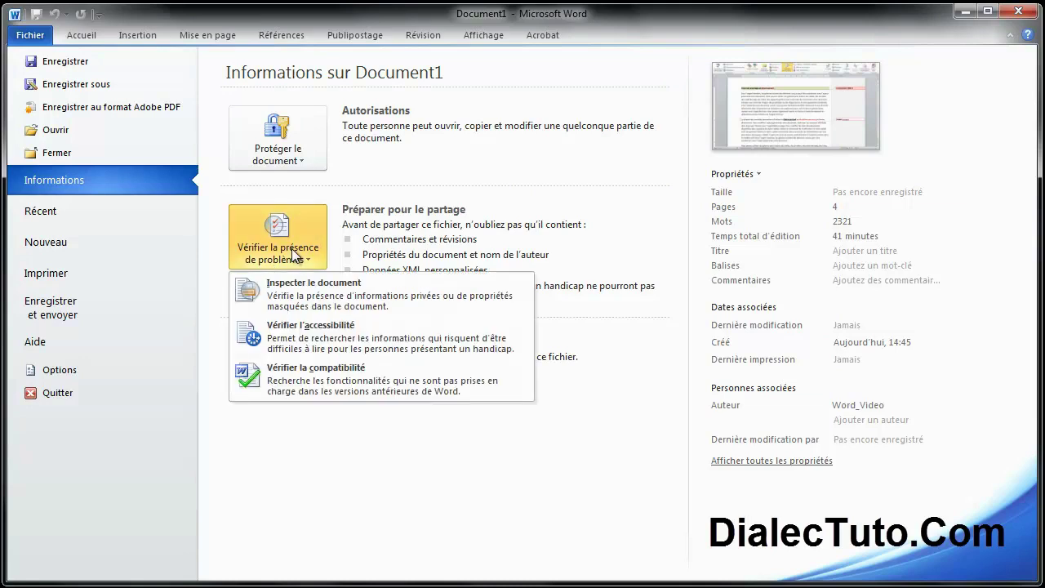
click(320, 294)
drag(237, 305, 344, 207)
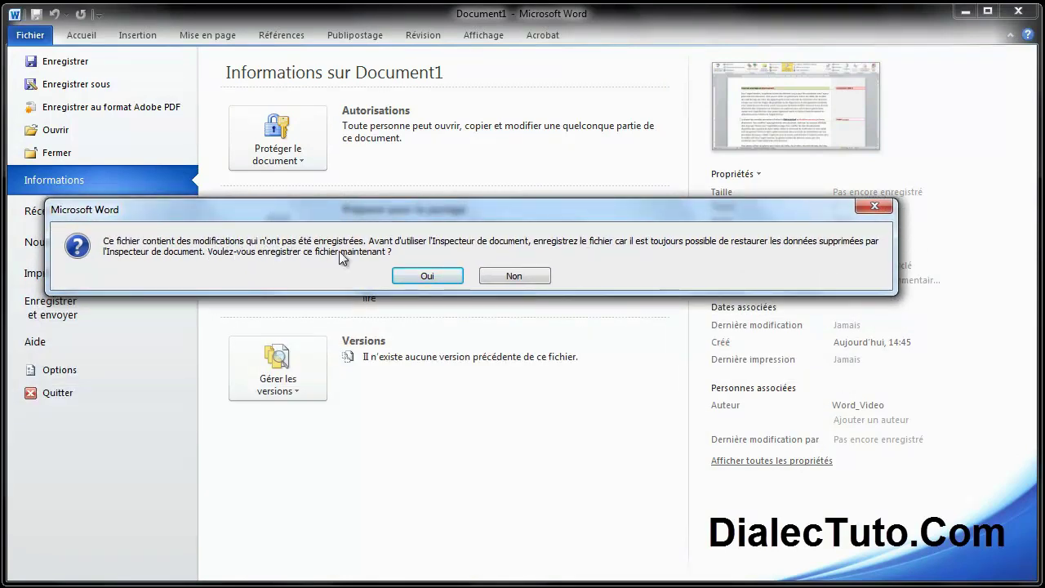
click(426, 276)
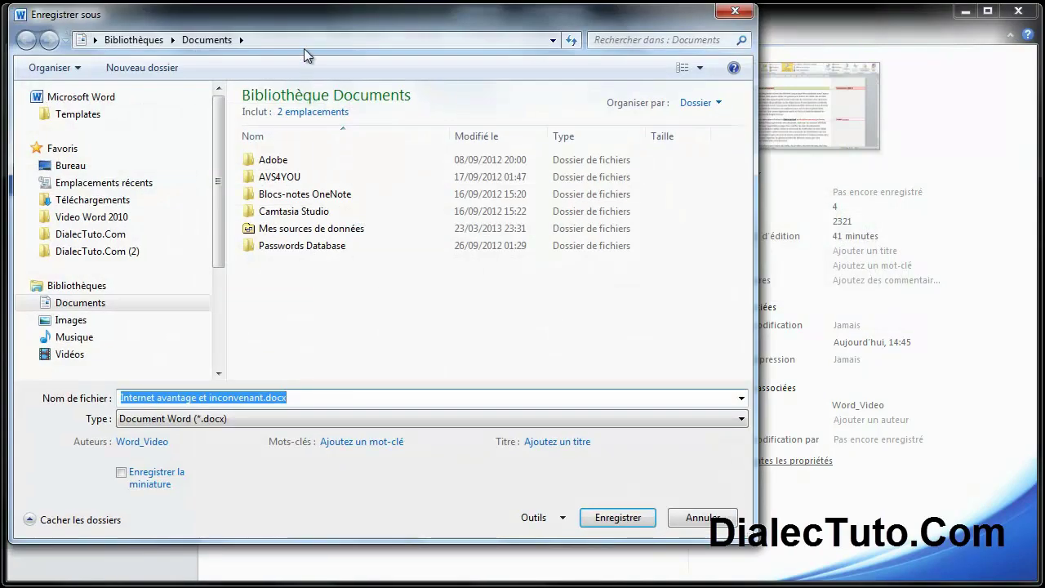
drag(300, 21, 332, 26)
click(102, 171)
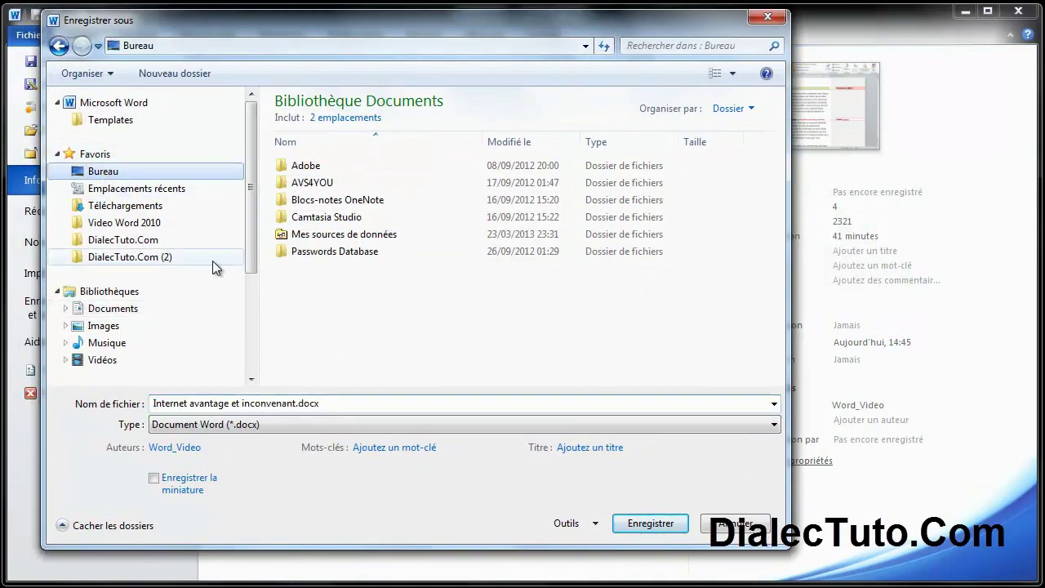
click(651, 523)
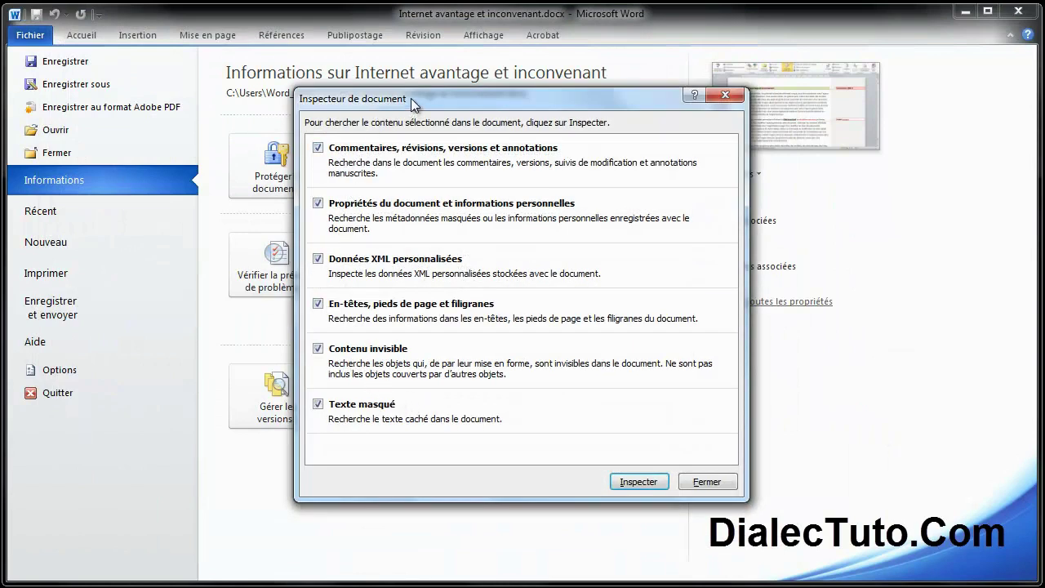
Run the document inspection for comments, revisions, versions and annotations only, excluding all other content categories.
drag(411, 97, 383, 77)
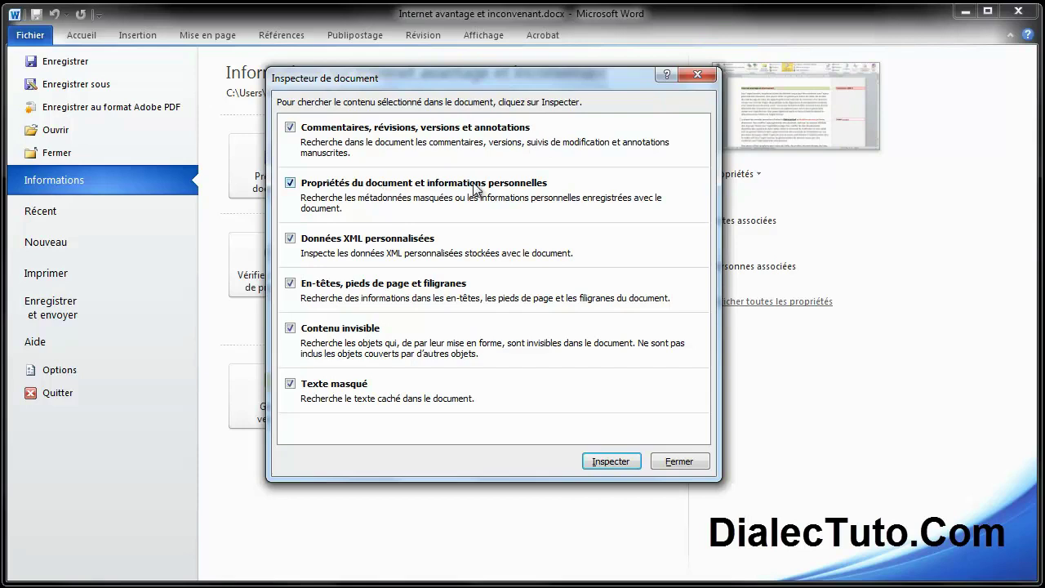
click(291, 184)
click(290, 284)
click(291, 328)
click(290, 384)
click(604, 460)
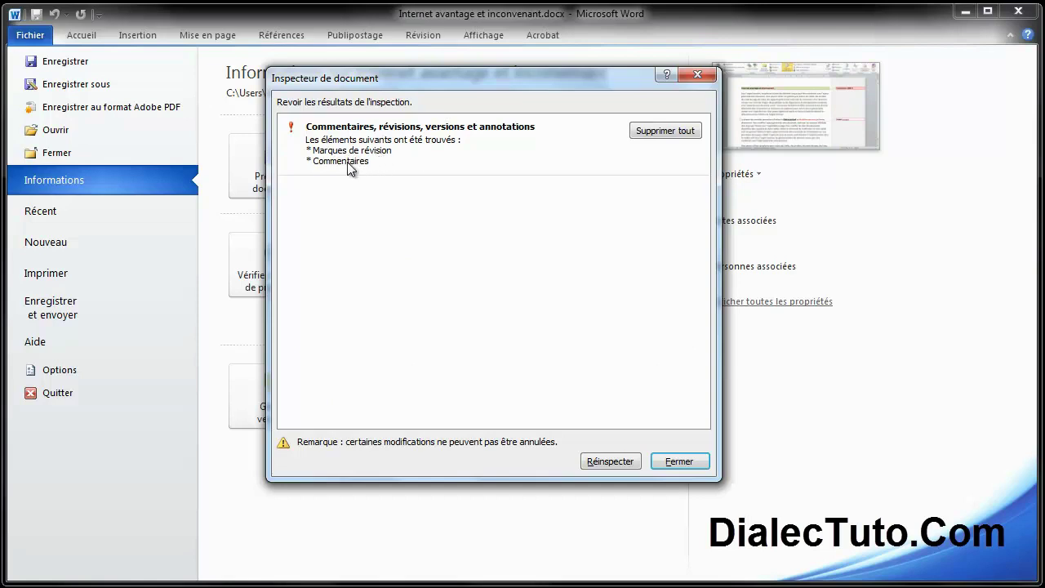
Remove all comments and revision marks found by the inspection and return to the document text.
click(662, 130)
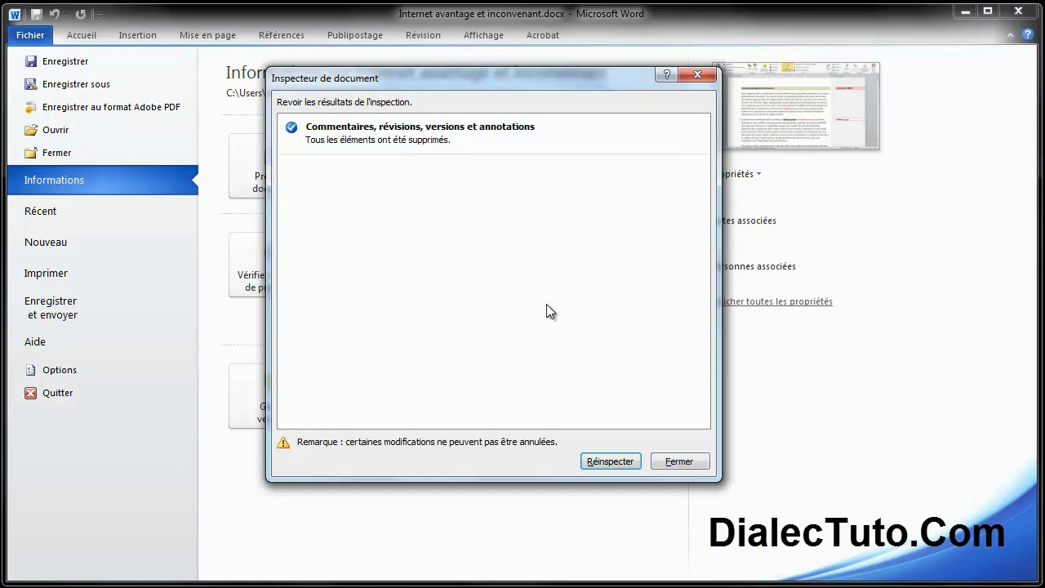
click(680, 462)
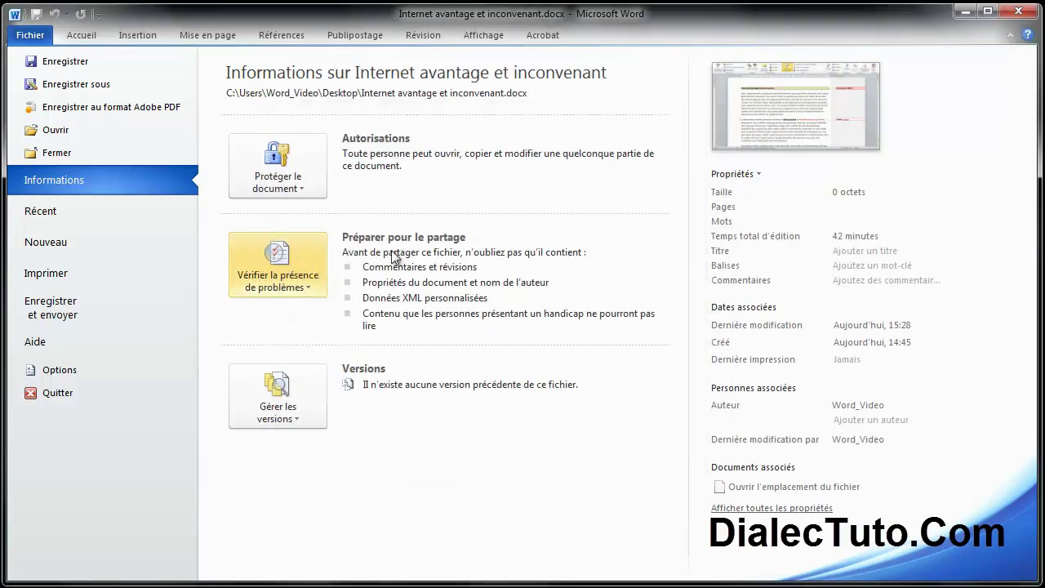
click(87, 38)
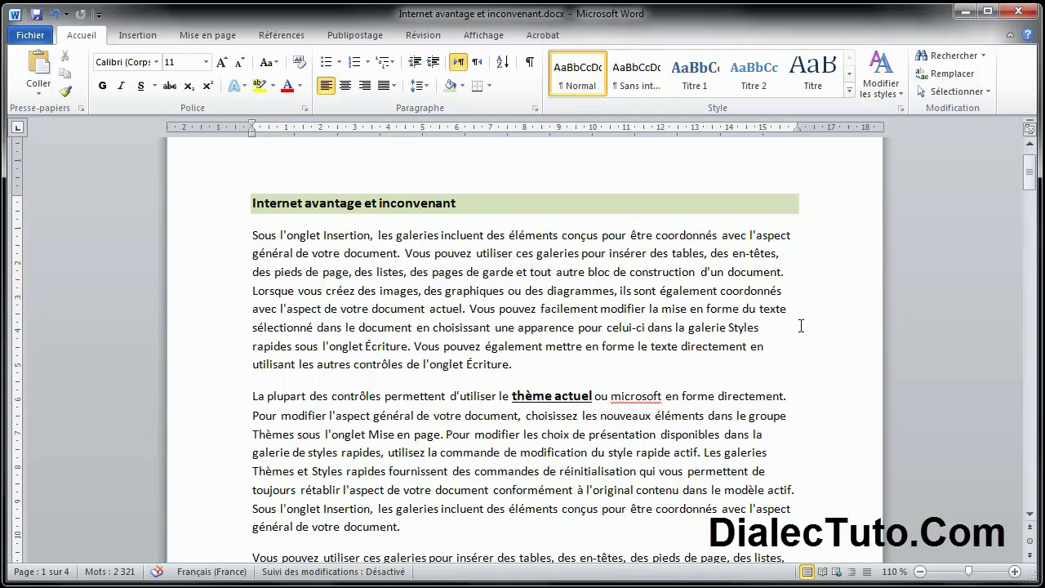
Review the document's sharing information and the available issue checks, and return to the document text.
click(30, 35)
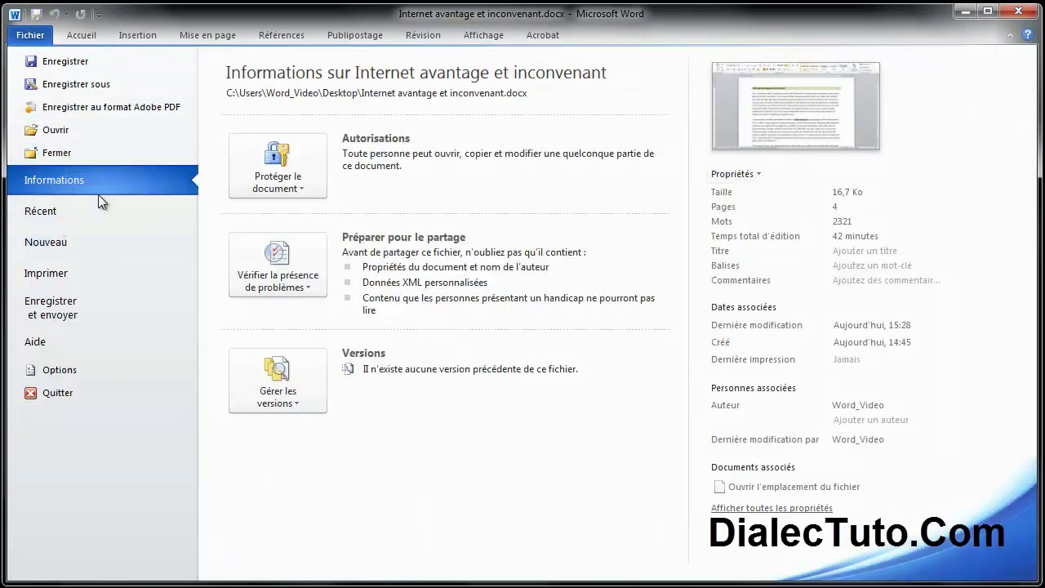
click(277, 268)
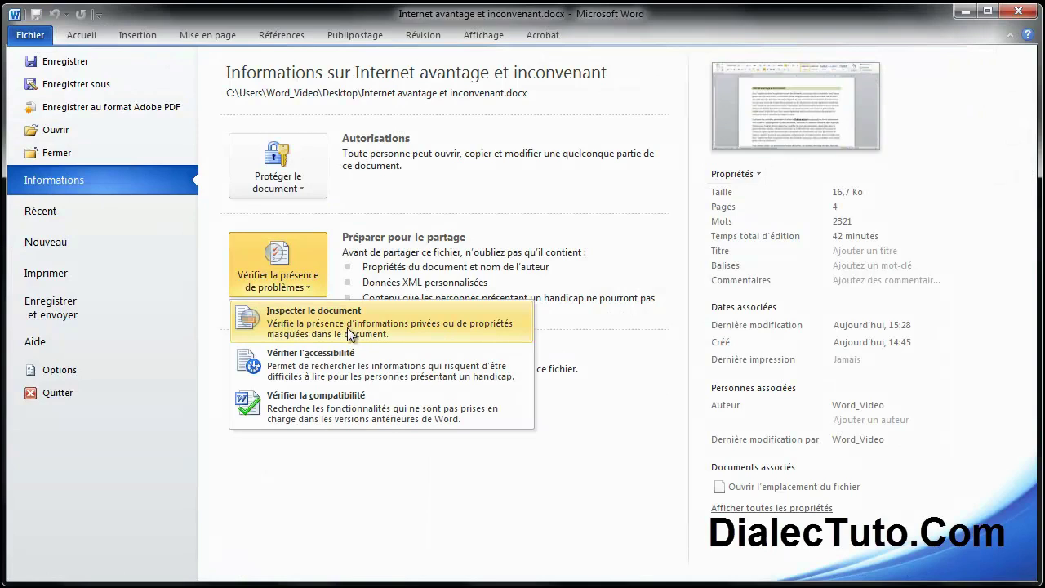
click(85, 36)
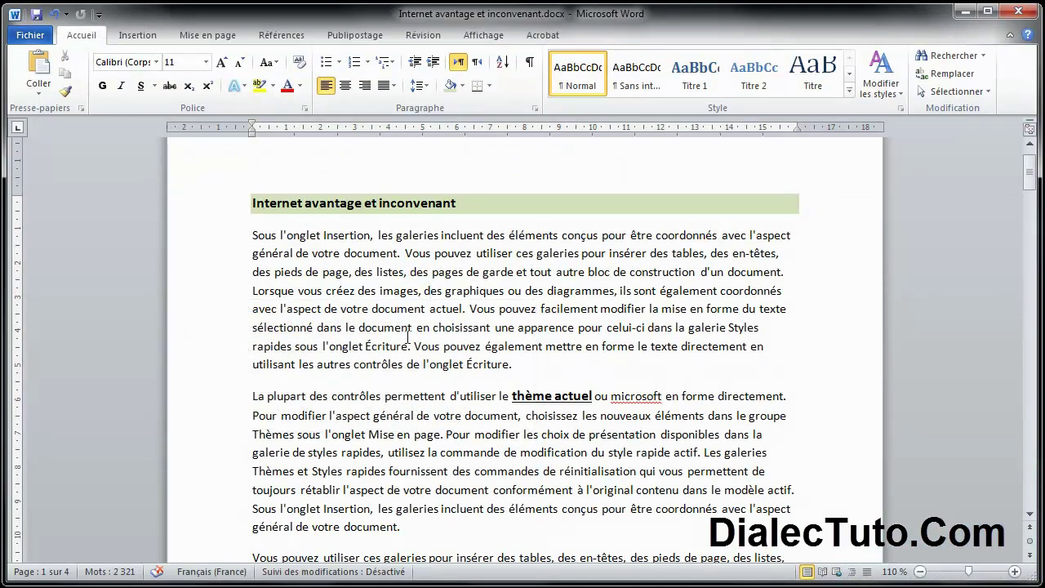